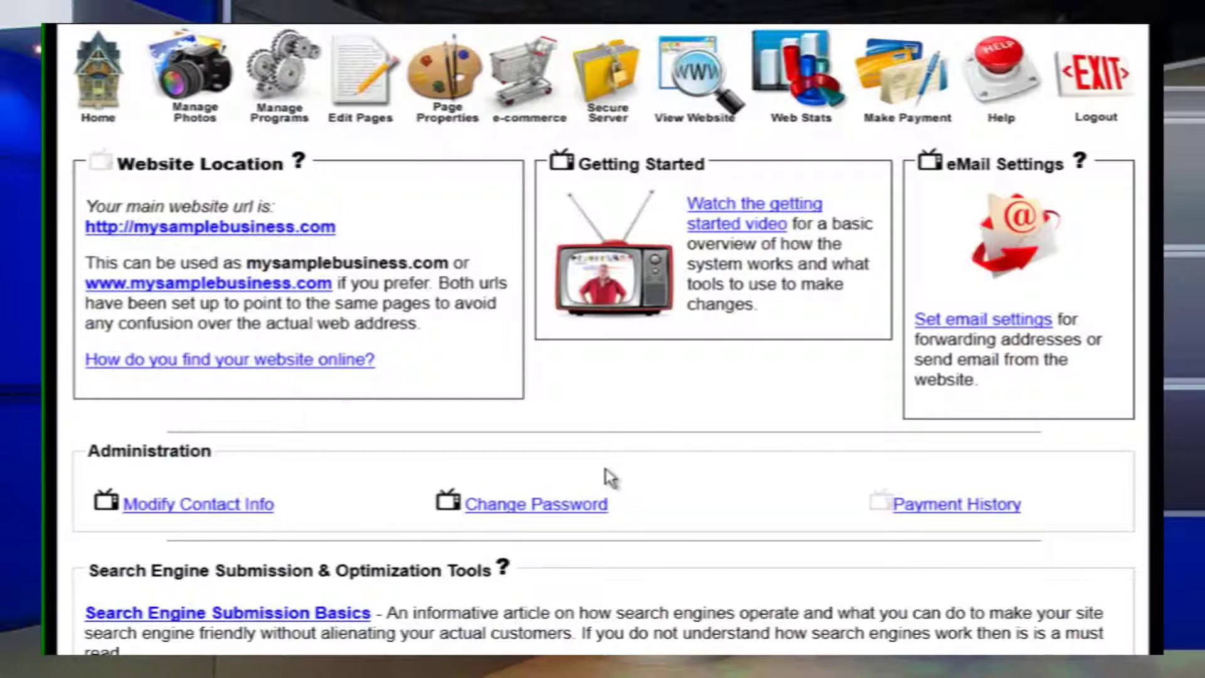
Open photo management and look through its page gallery, multimedia, slideshow, banner and clipart tools
left_click(207, 94)
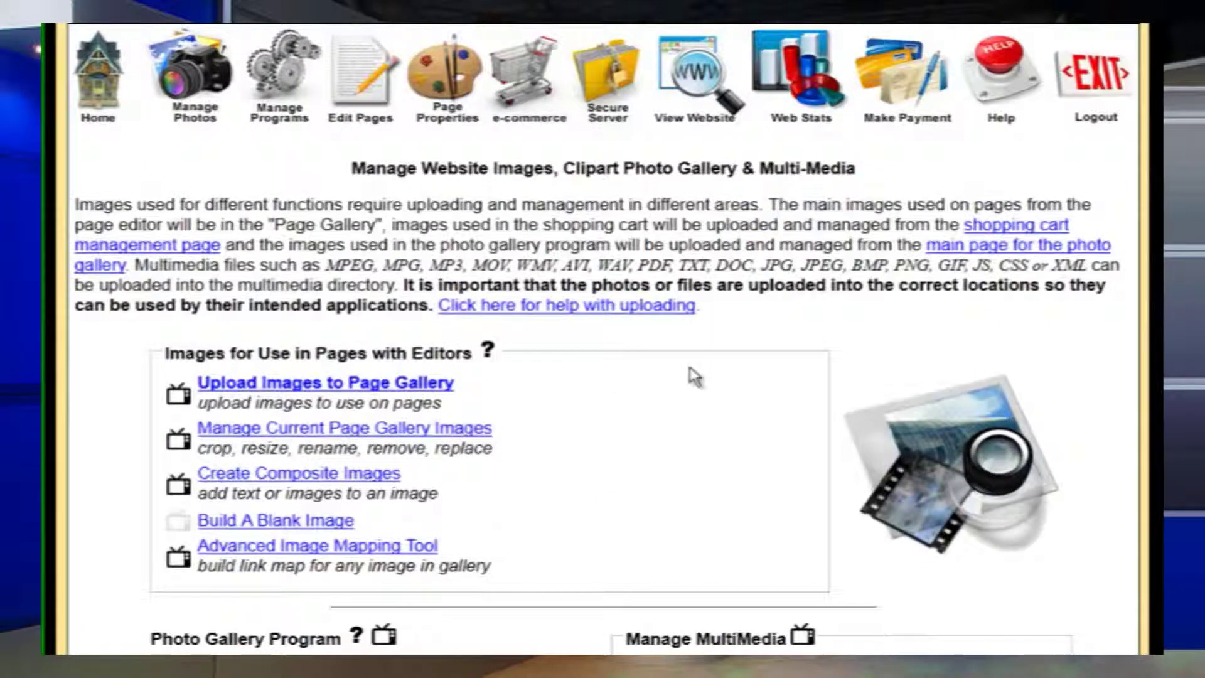
scroll(693, 376, "down", 5)
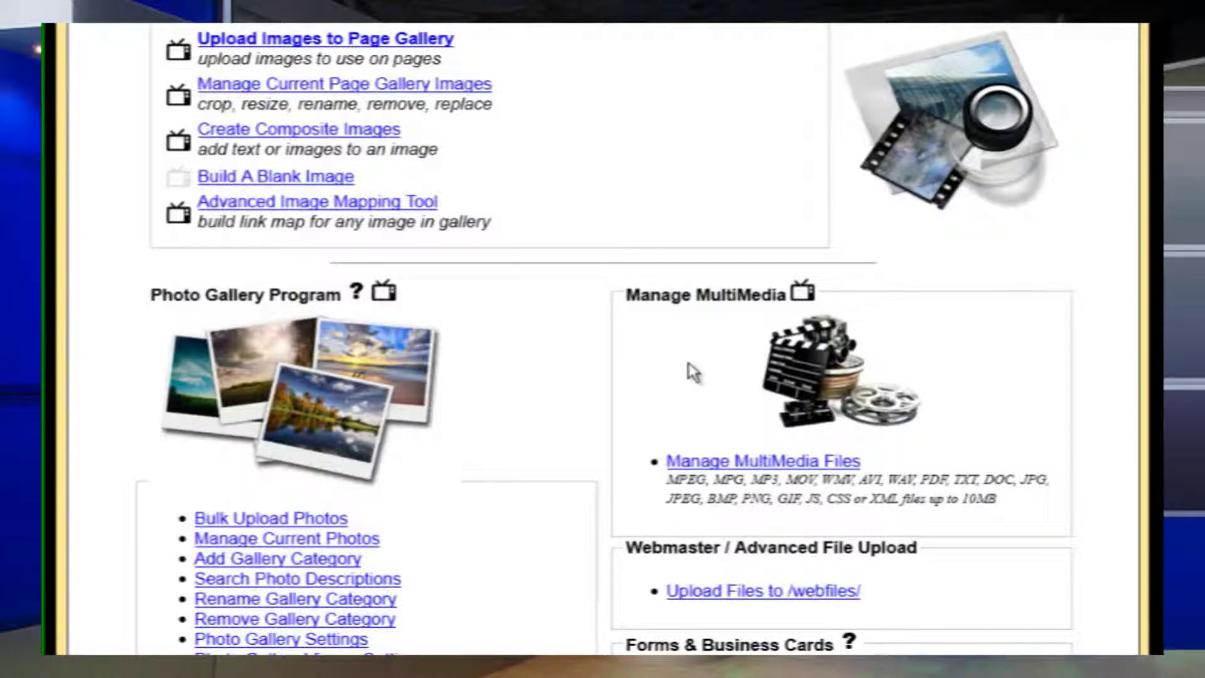
scroll(692, 371, "down", 2)
scroll(691, 367, "down", 7)
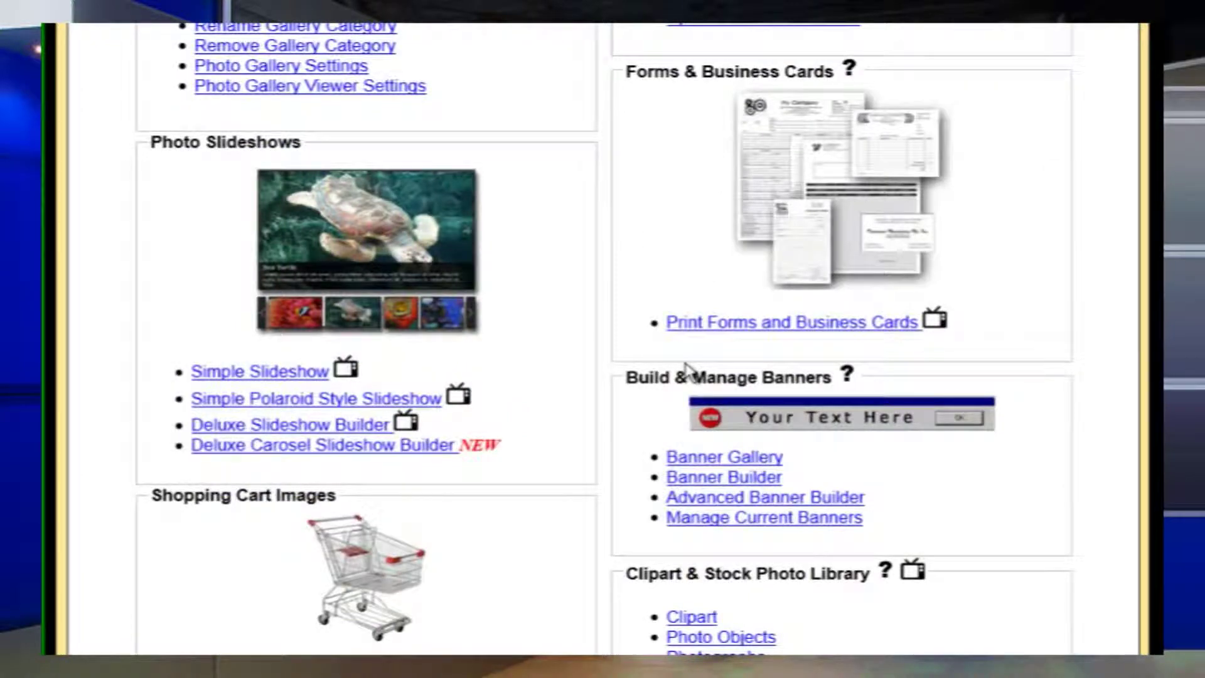
scroll(774, 254, "up", 10)
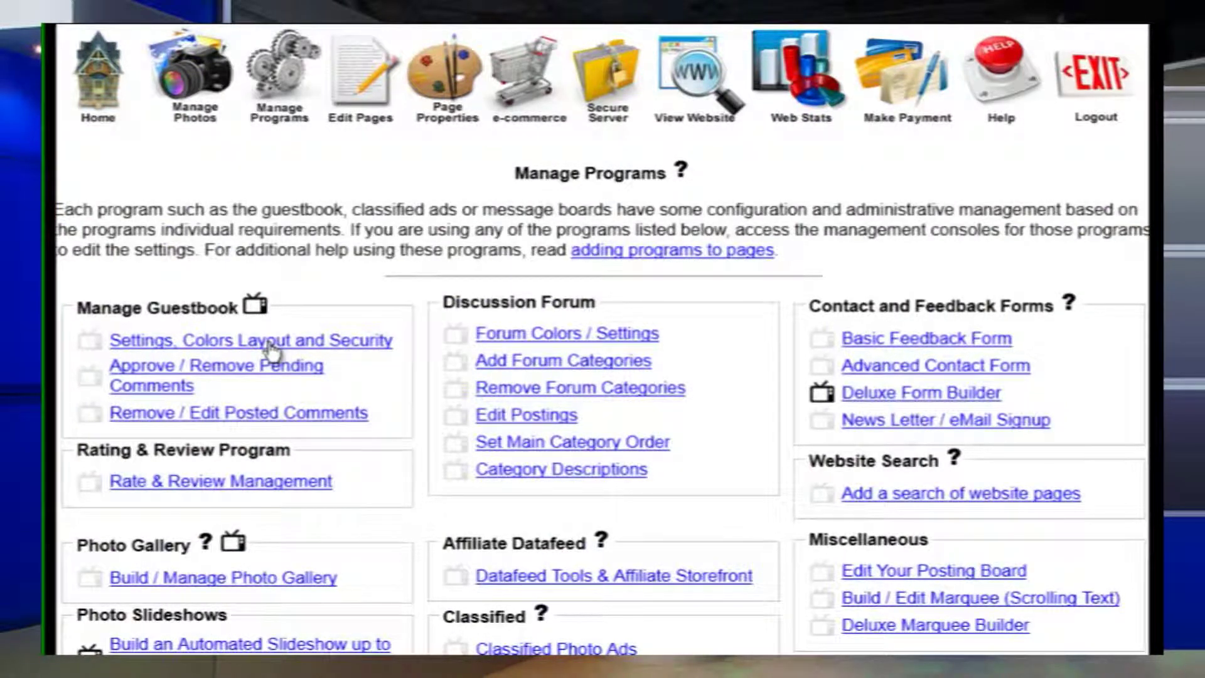
Look through the Manage Programs page, from the guestbook and forum tools to the non-webpage based programs
scroll(552, 345, "down", 4)
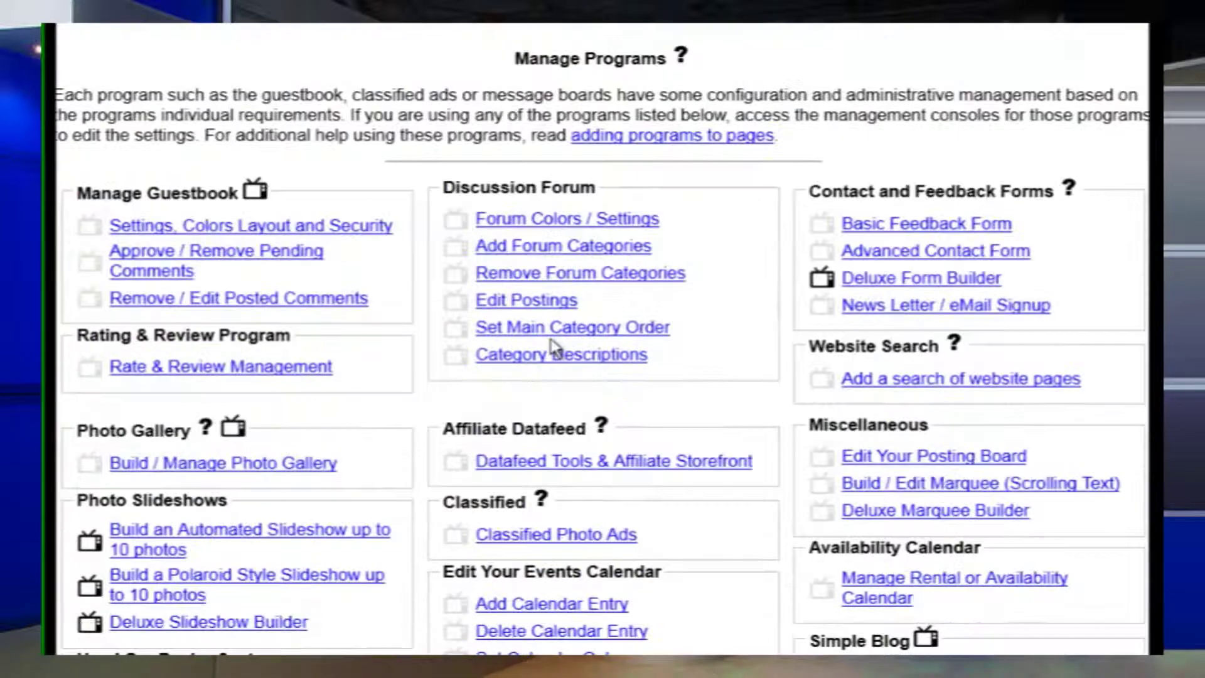
scroll(555, 345, "down", 4)
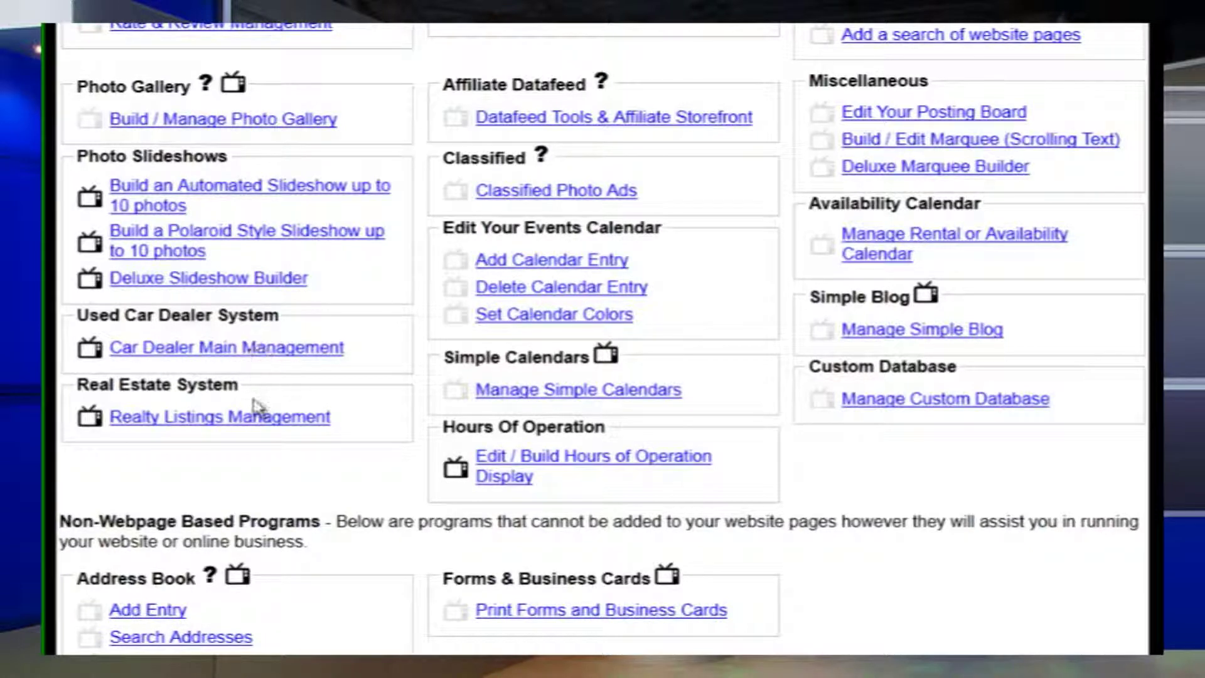
scroll(258, 402, "up", 6)
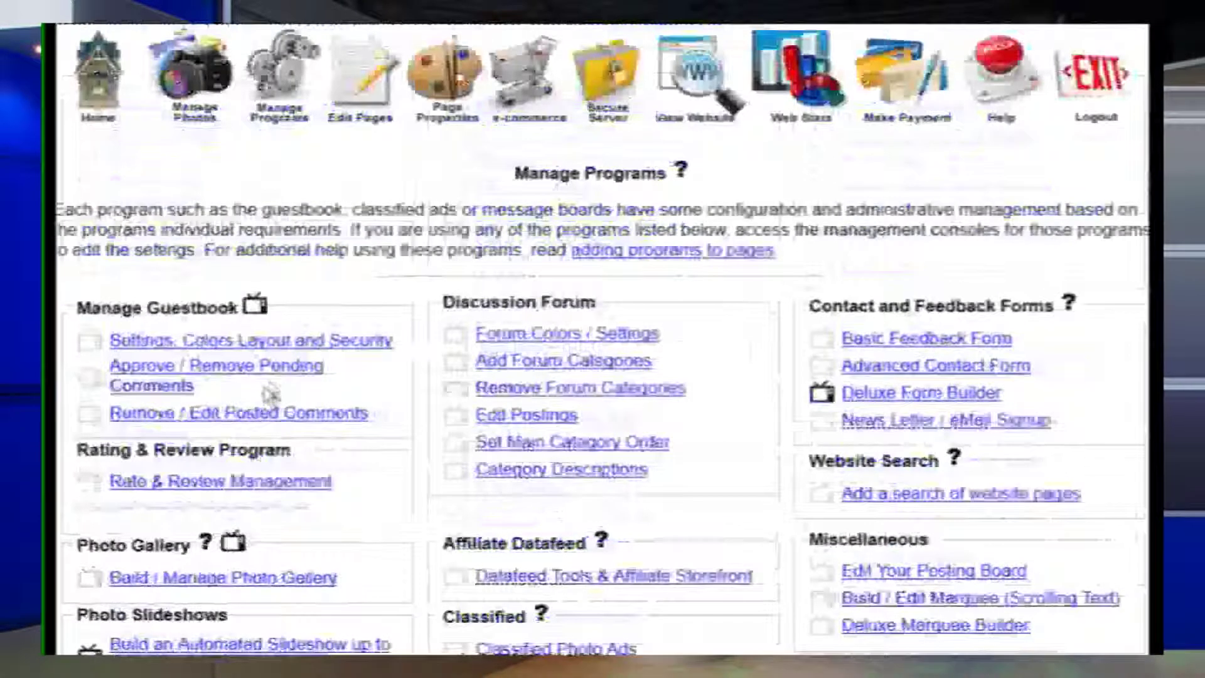
View the list of editable website pages and look through the page properties, including layouts, menus and advanced webmaster tools
left_click(372, 106)
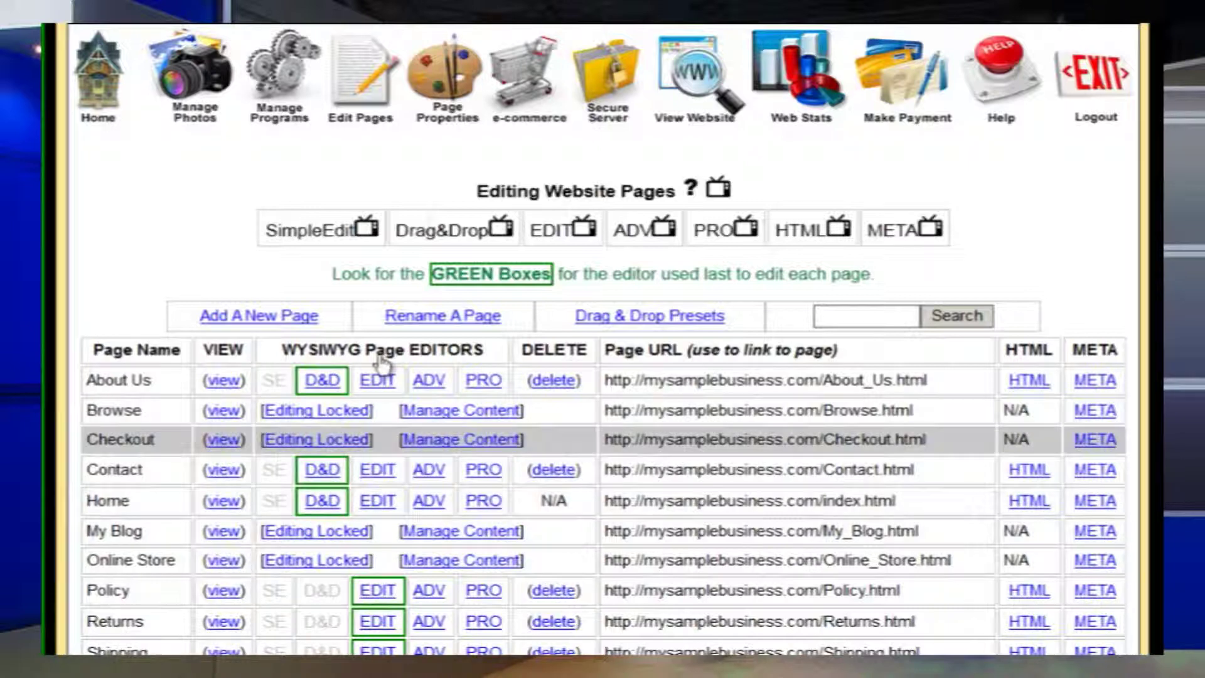
left_click(455, 97)
scroll(477, 188, "down", 2)
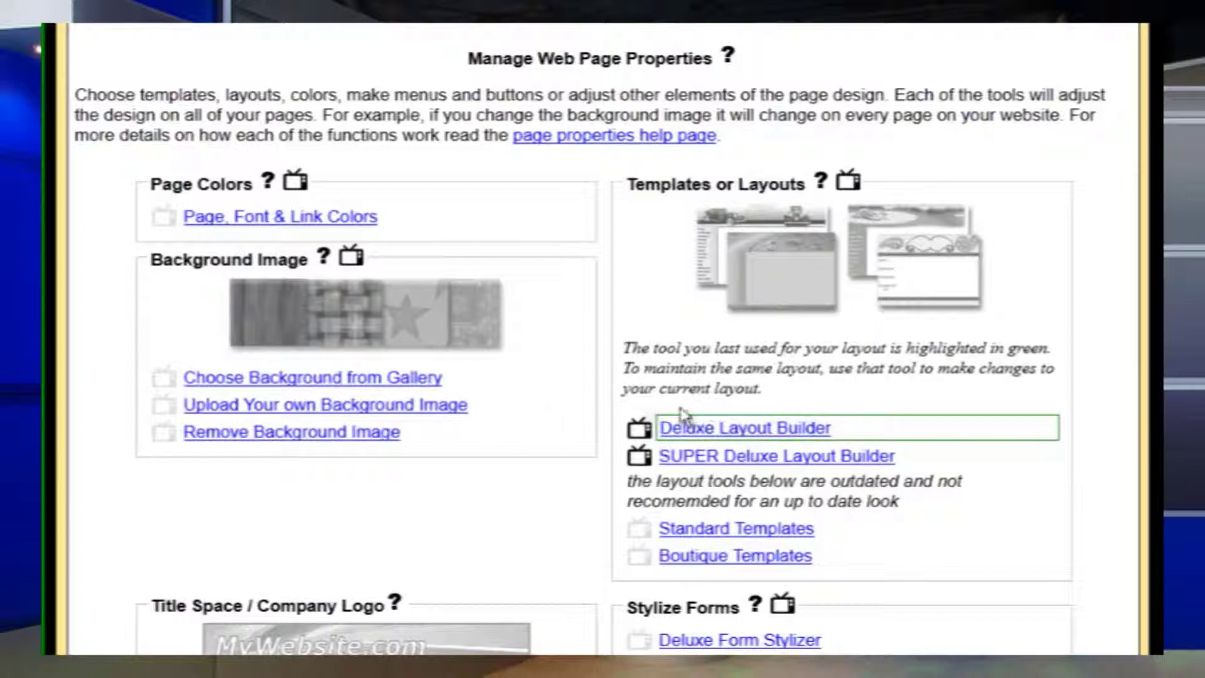
scroll(539, 420, "down", 5)
scroll(538, 419, "down", 3)
scroll(544, 416, "down", 5)
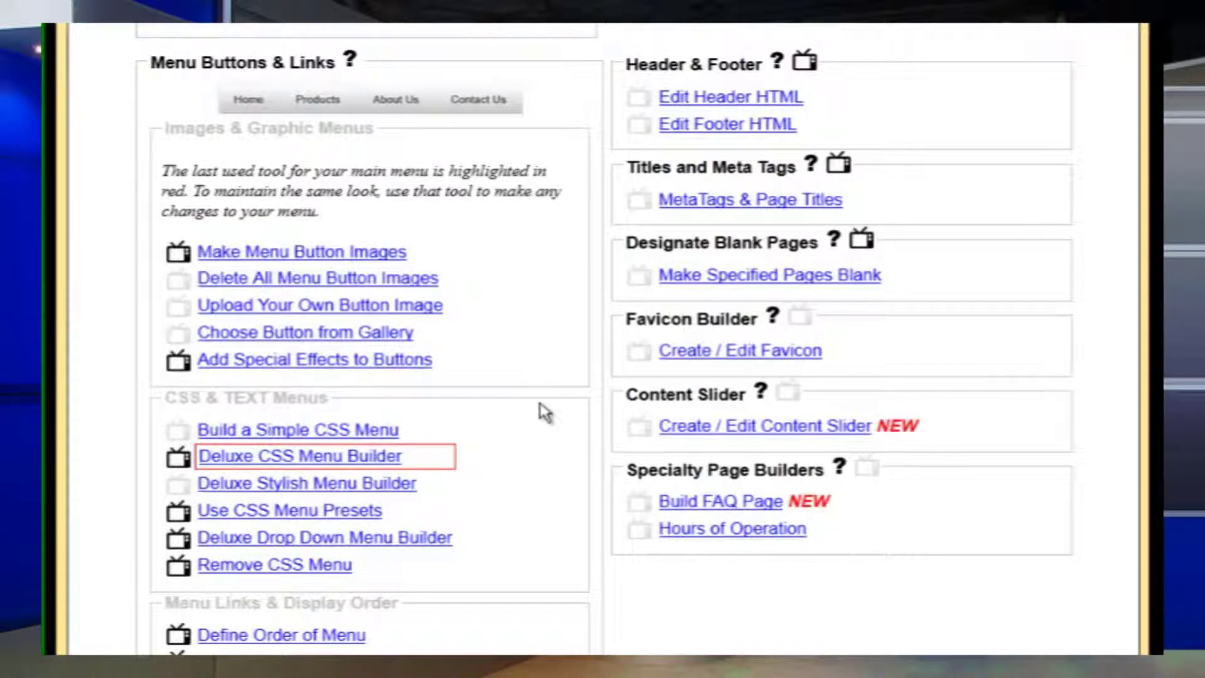
scroll(545, 413, "down", 10)
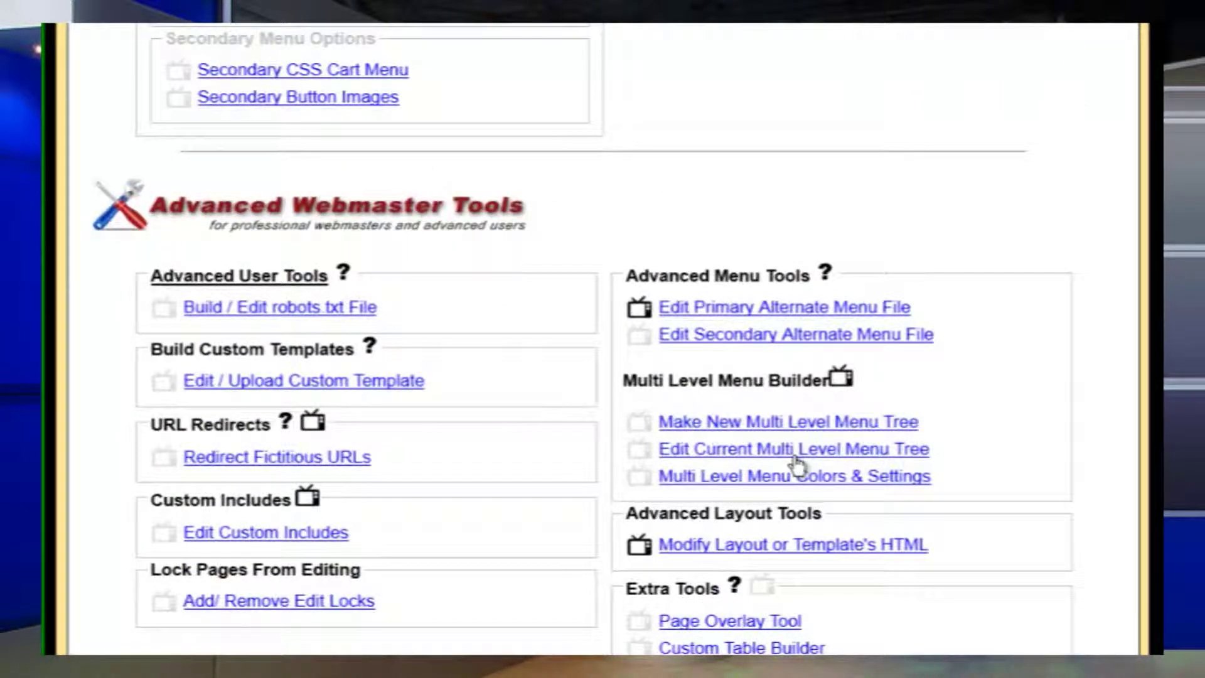
scroll(766, 439, "up", 10)
scroll(763, 433, "up", 10)
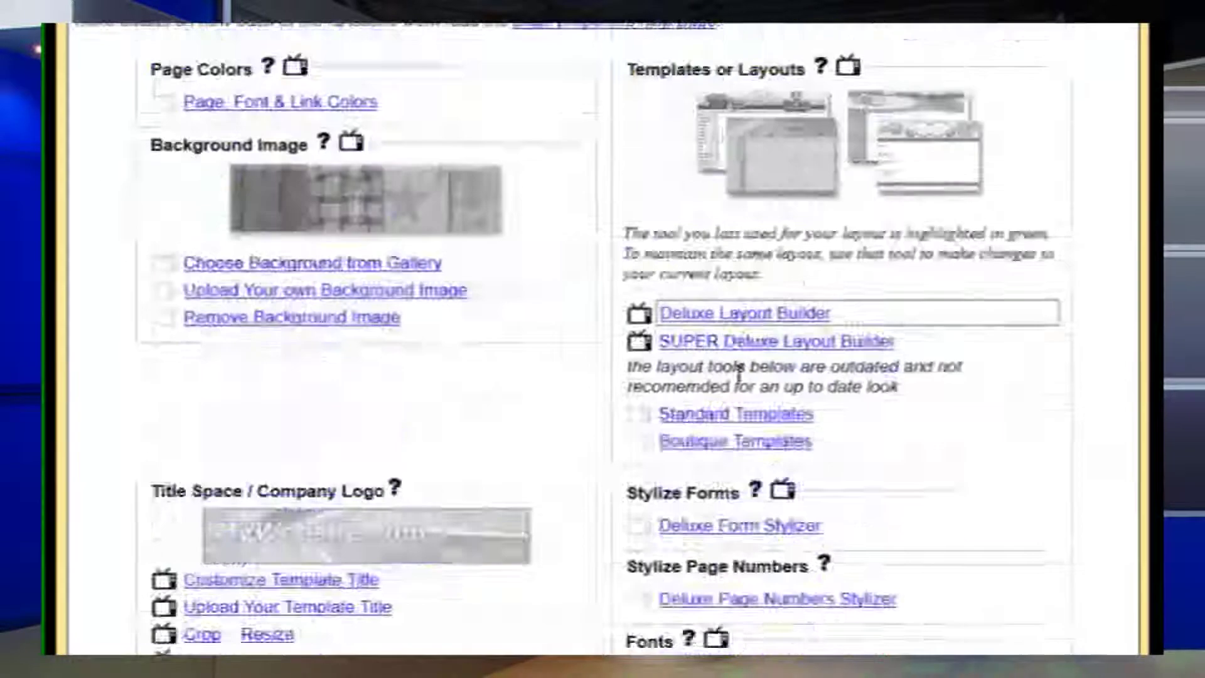
View the shopping cart management page, preview the live website and return to the management console
left_click(533, 94)
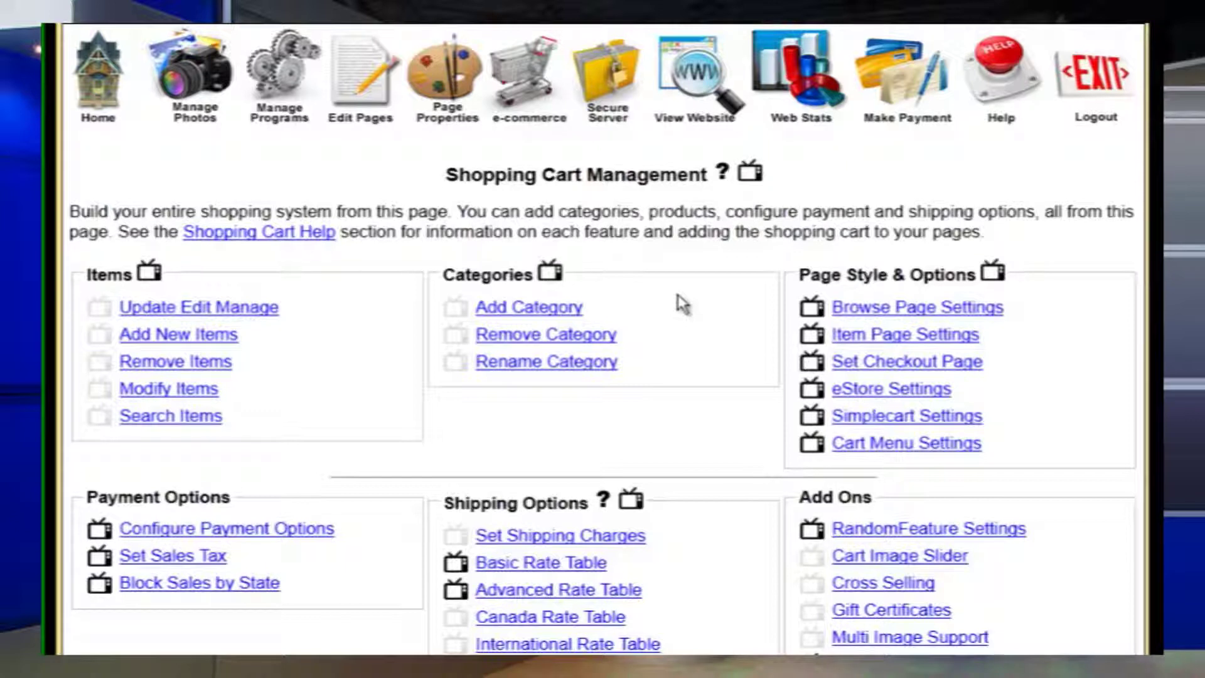
mouse_move(629, 117)
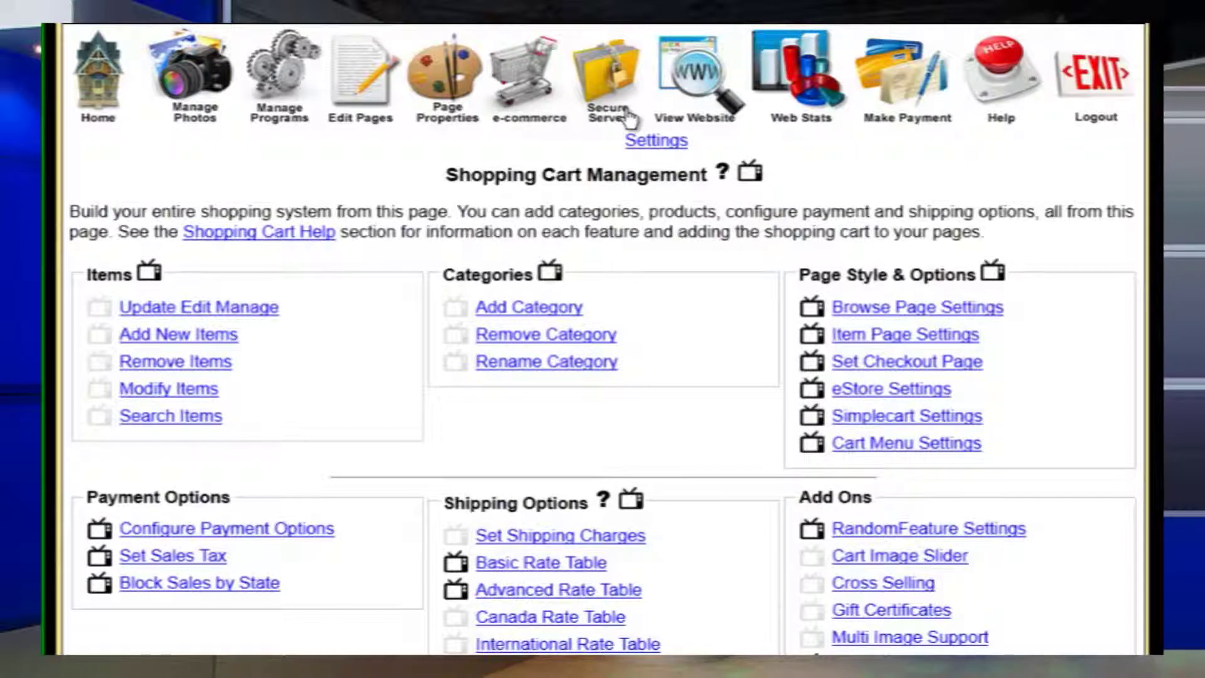
mouse_move(682, 113)
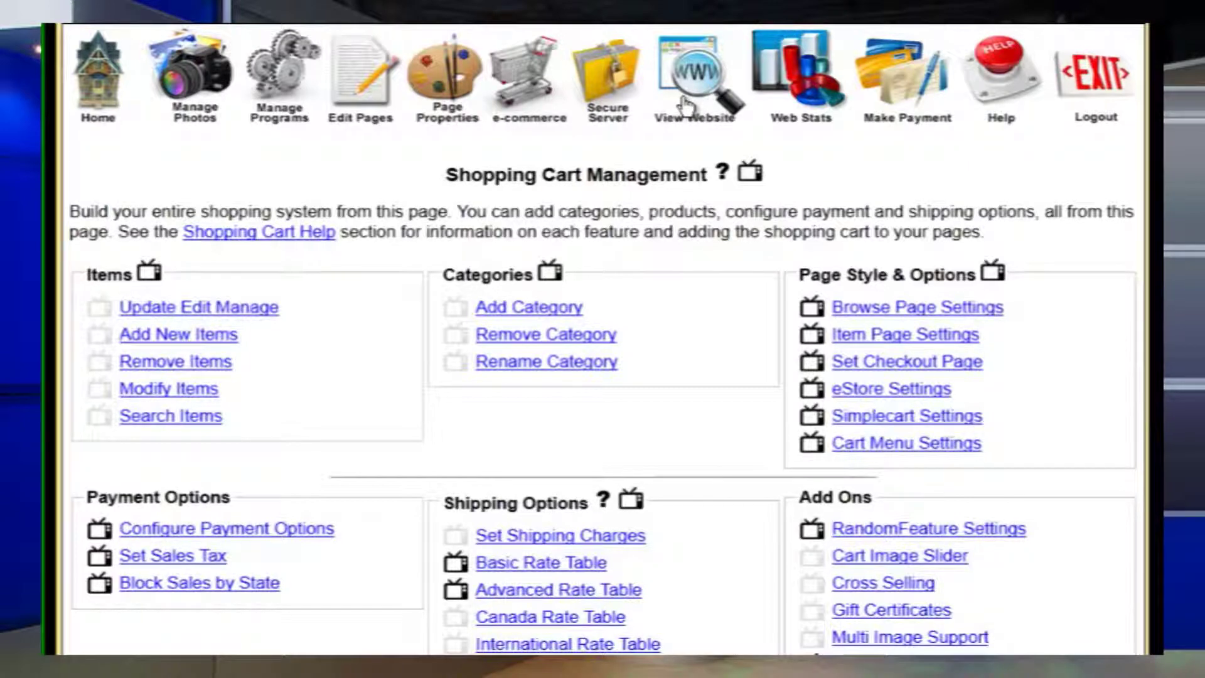
left_click(686, 107)
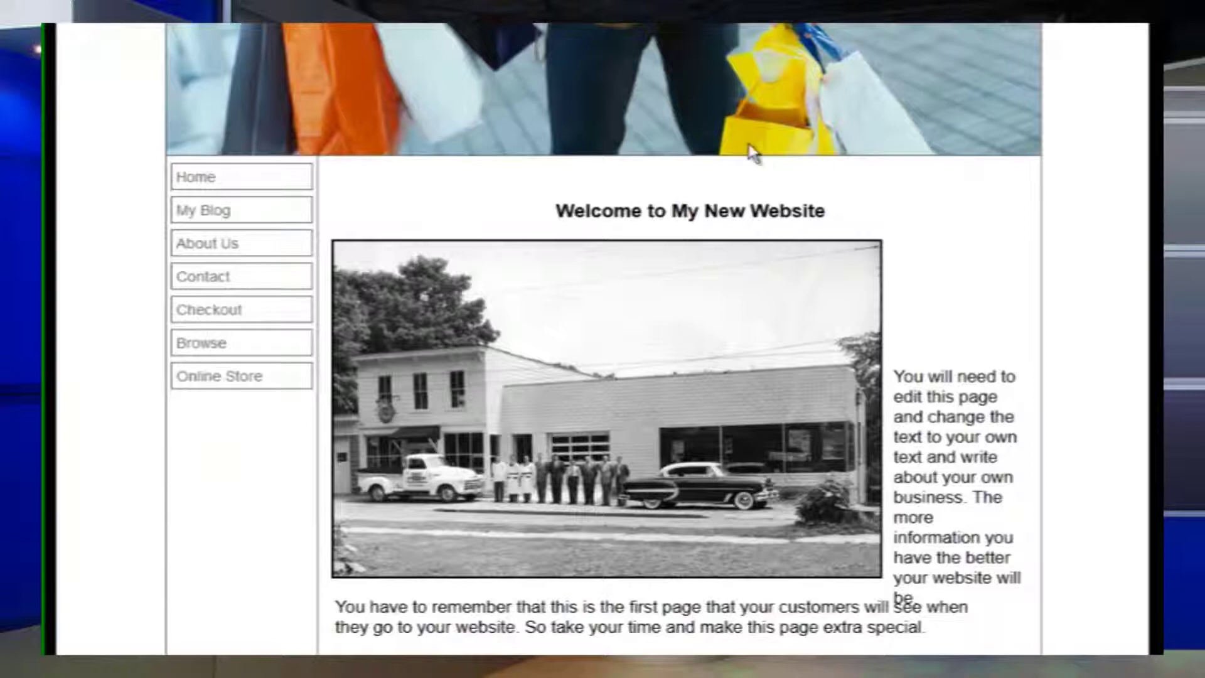
key("alt+Left")
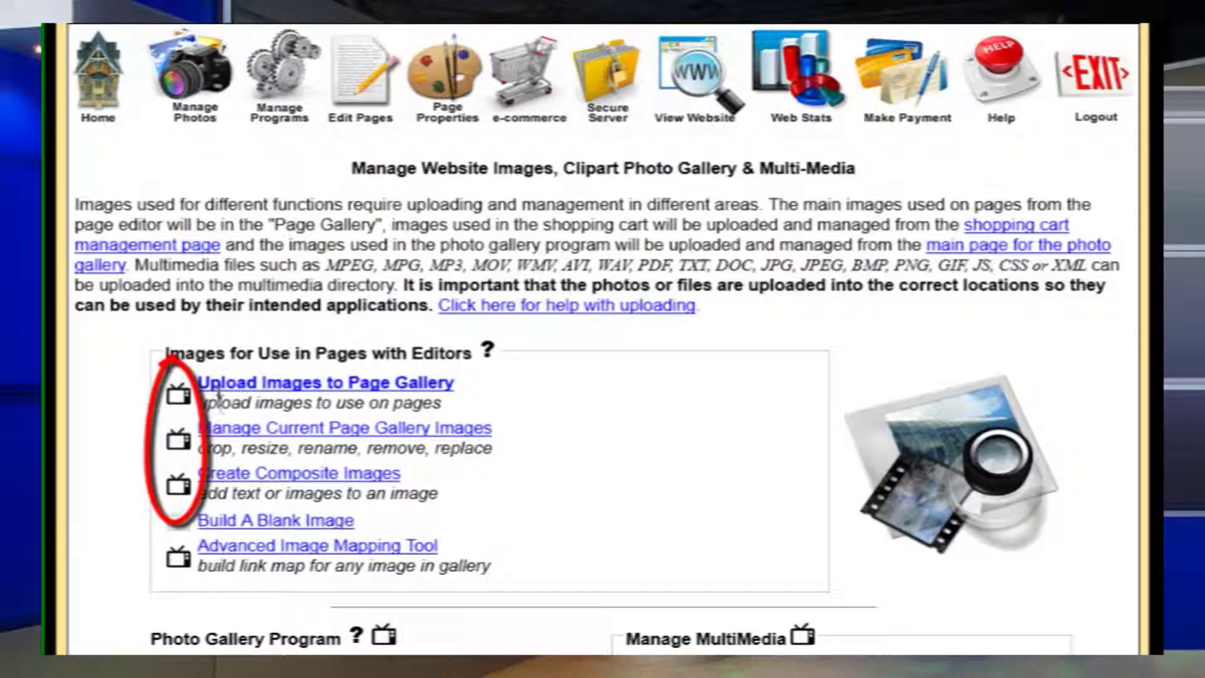
Play the tutorial video for uploading images to the page gallery and close it
left_click(182, 395)
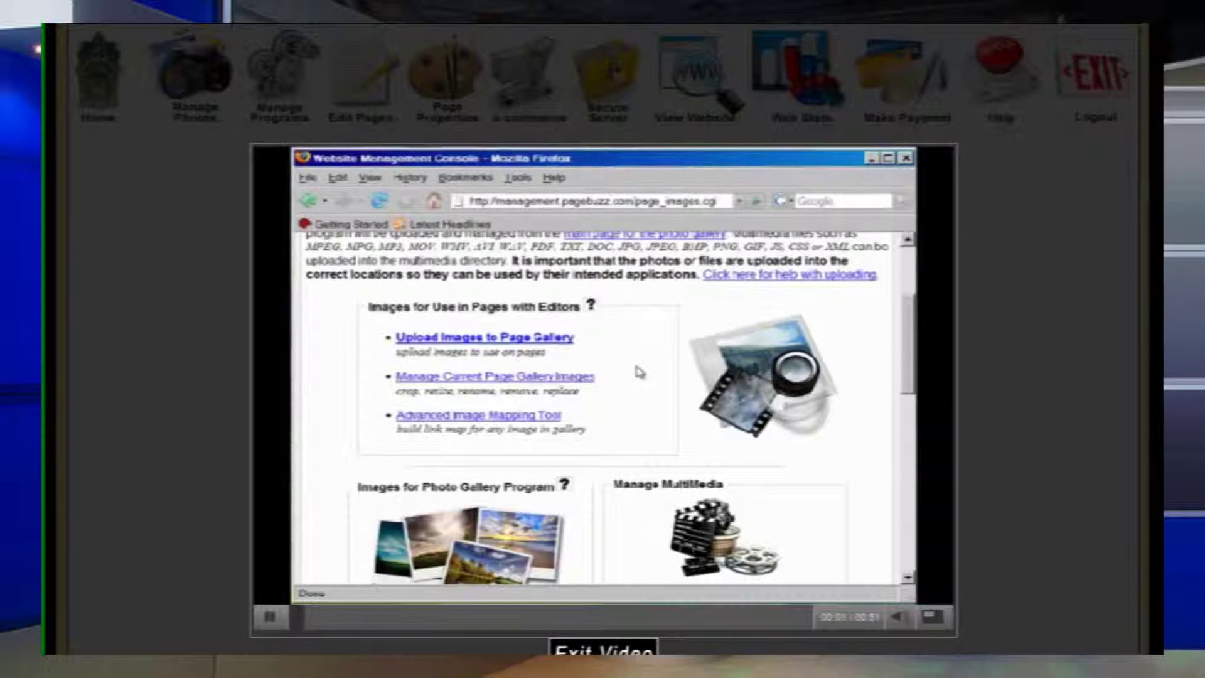
key("Escape")
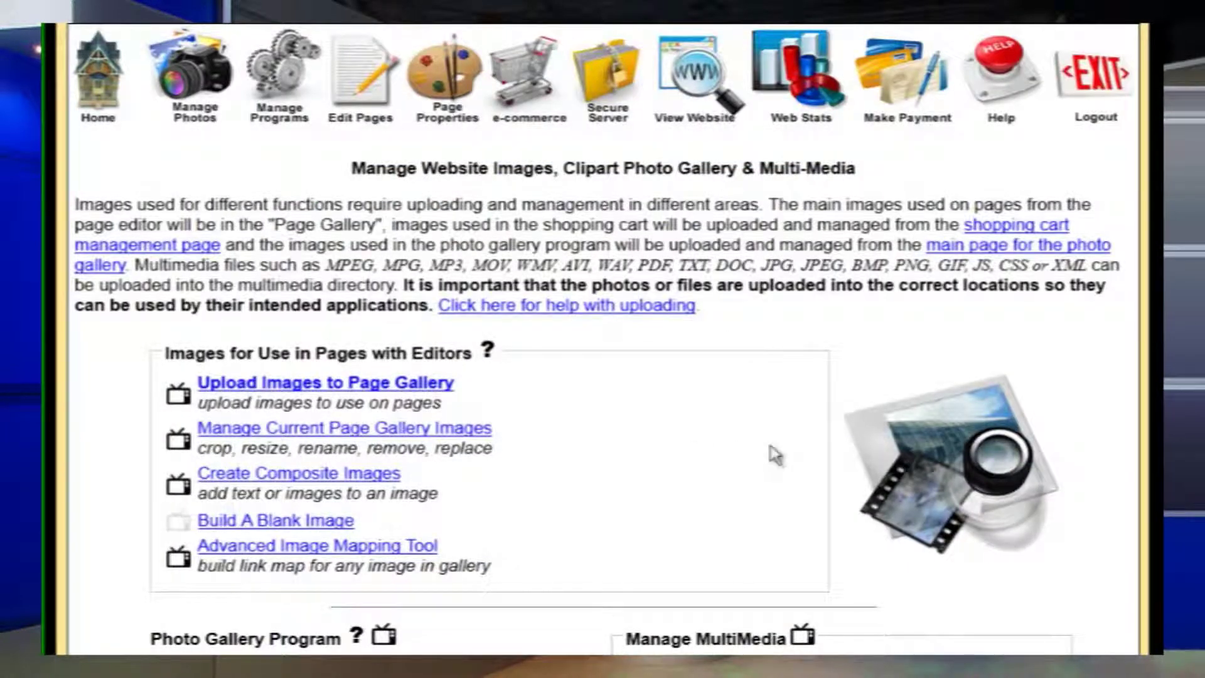
mouse_move(490, 357)
Open the page gallery upload form and choose 02.jpg from the mysamplebusiness folder as image 1
scroll(323, 276, "down", 2)
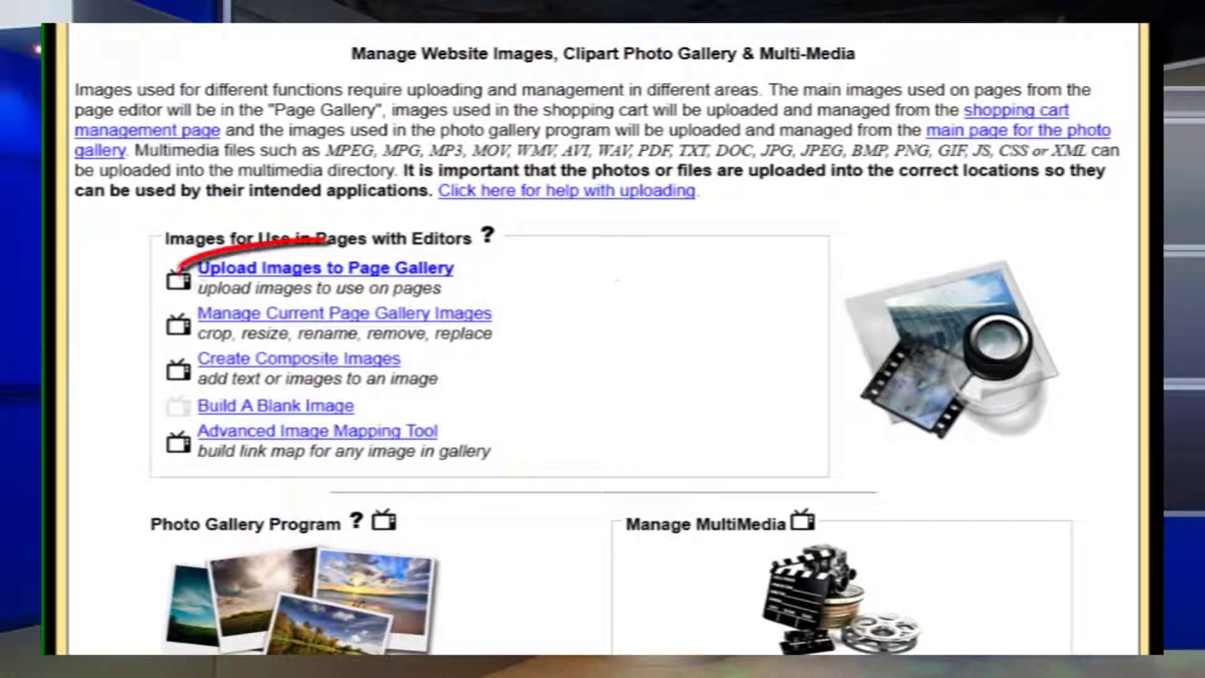
left_click(319, 269)
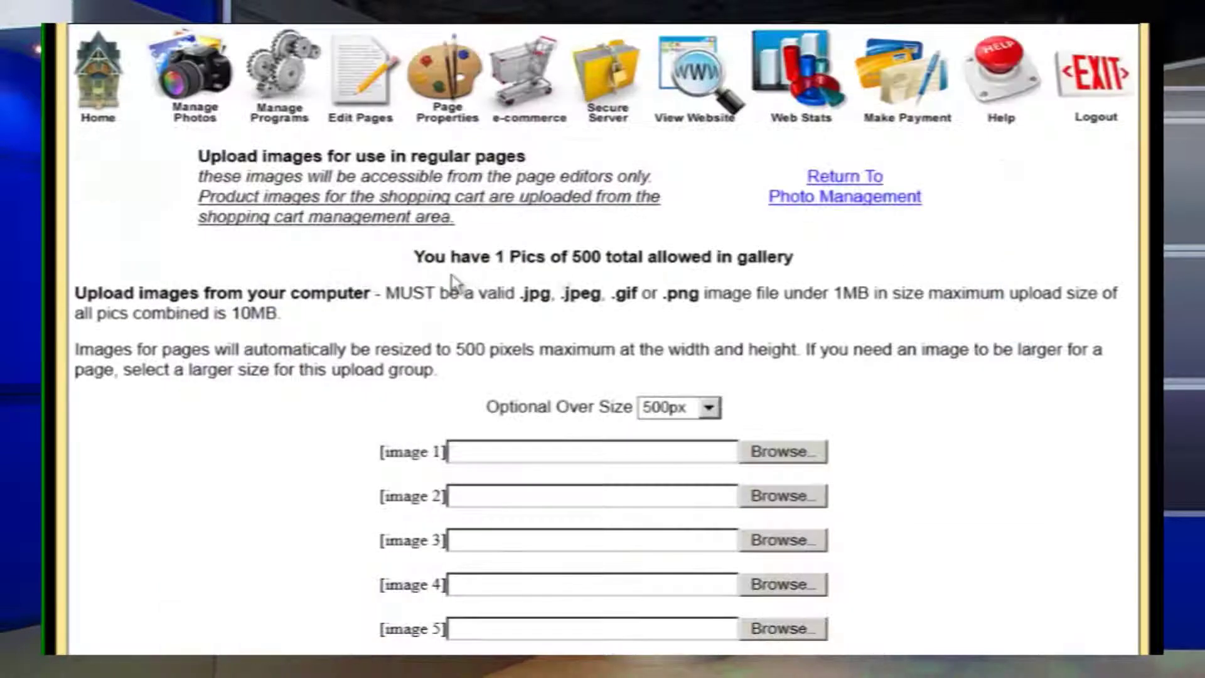
left_click(781, 452)
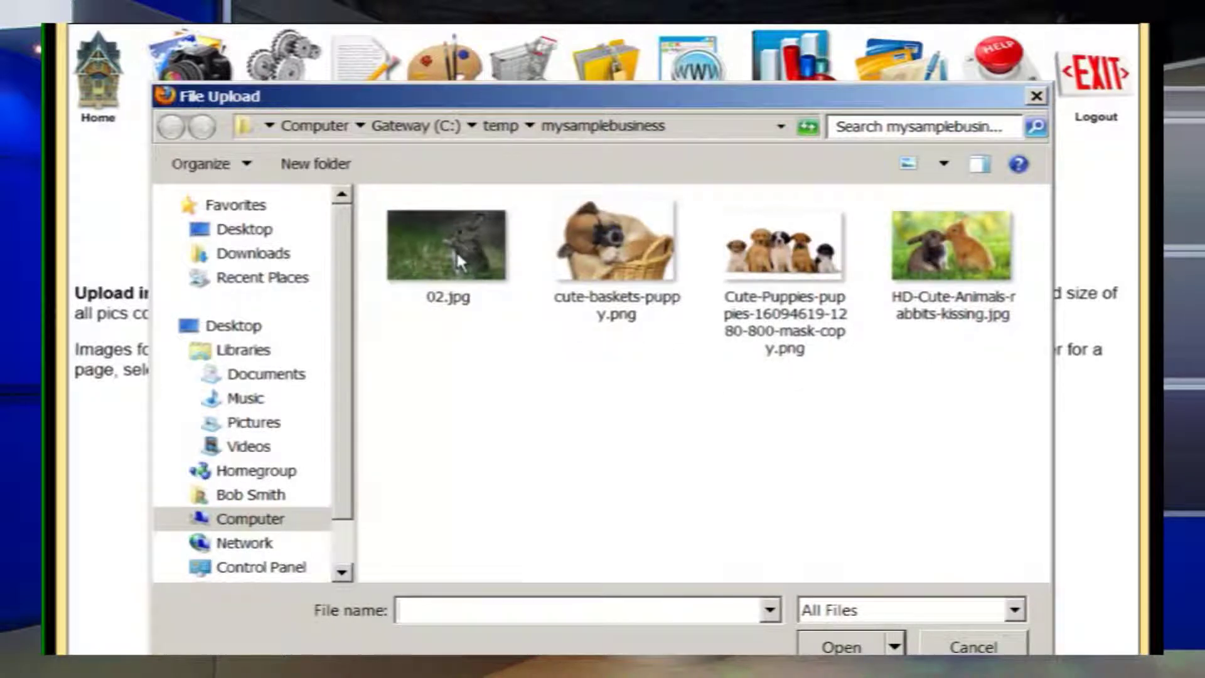
left_click(446, 260)
double_click(450, 263)
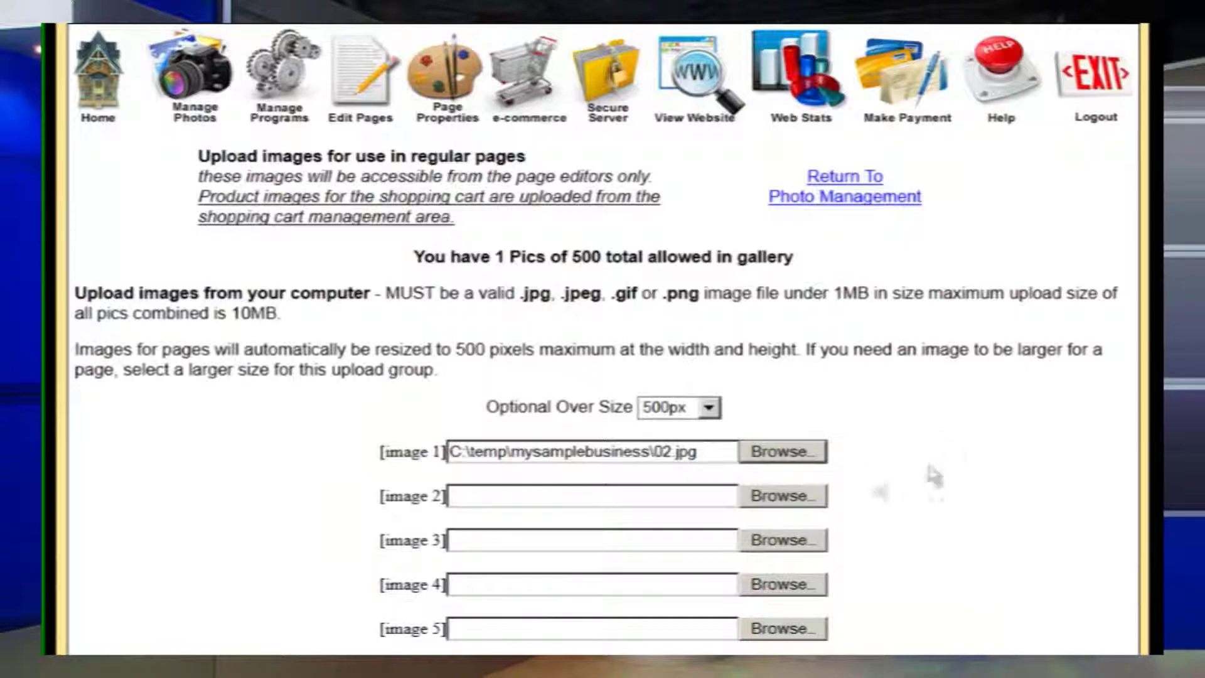
Choose cute-baskets-puppy.png as image 2 and upload both files to the page gallery
left_click(807, 499)
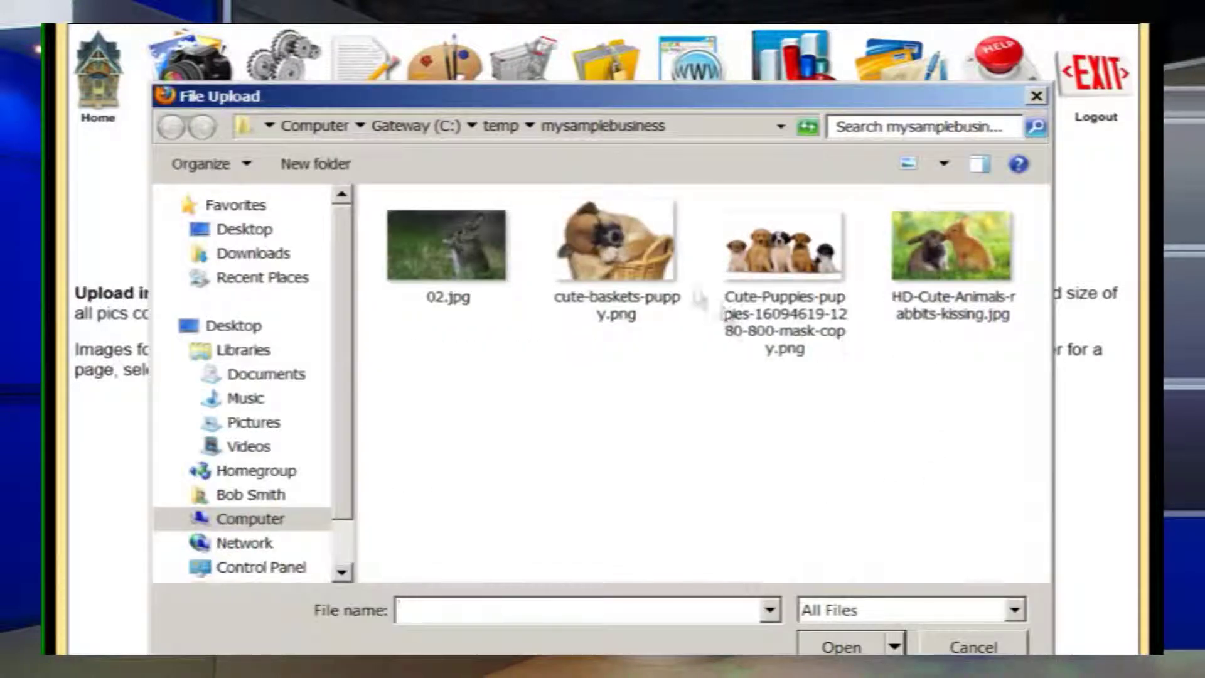
double_click(634, 247)
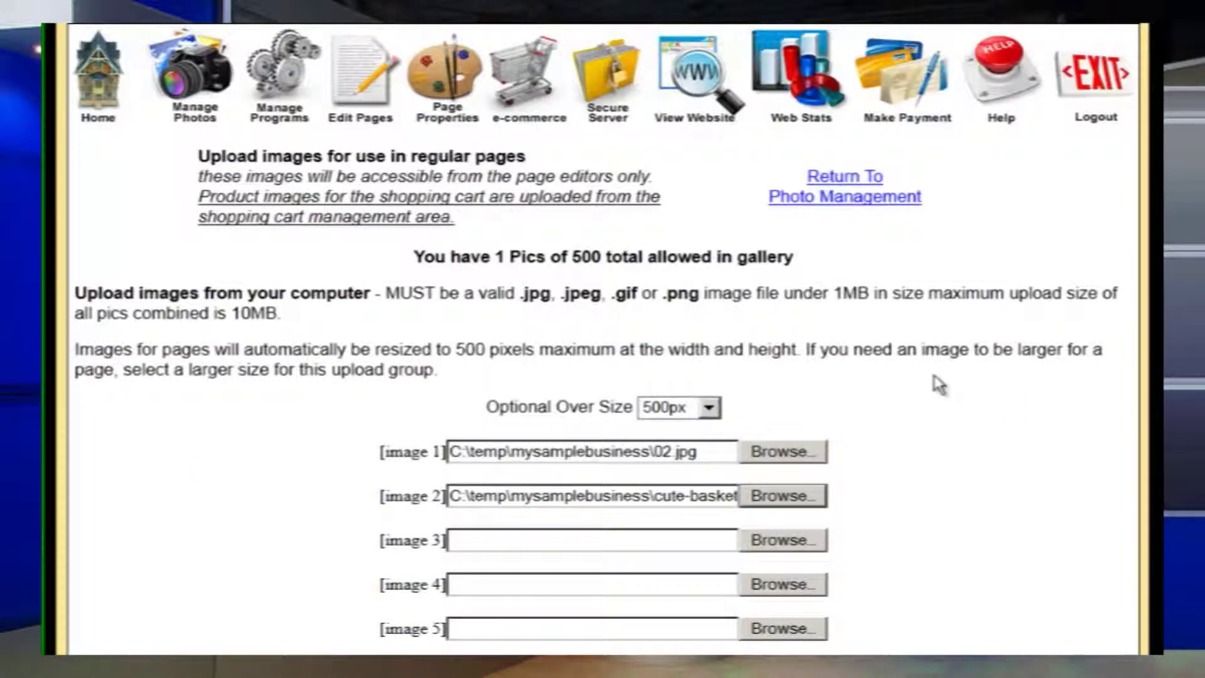
scroll(938, 384, "down", 4)
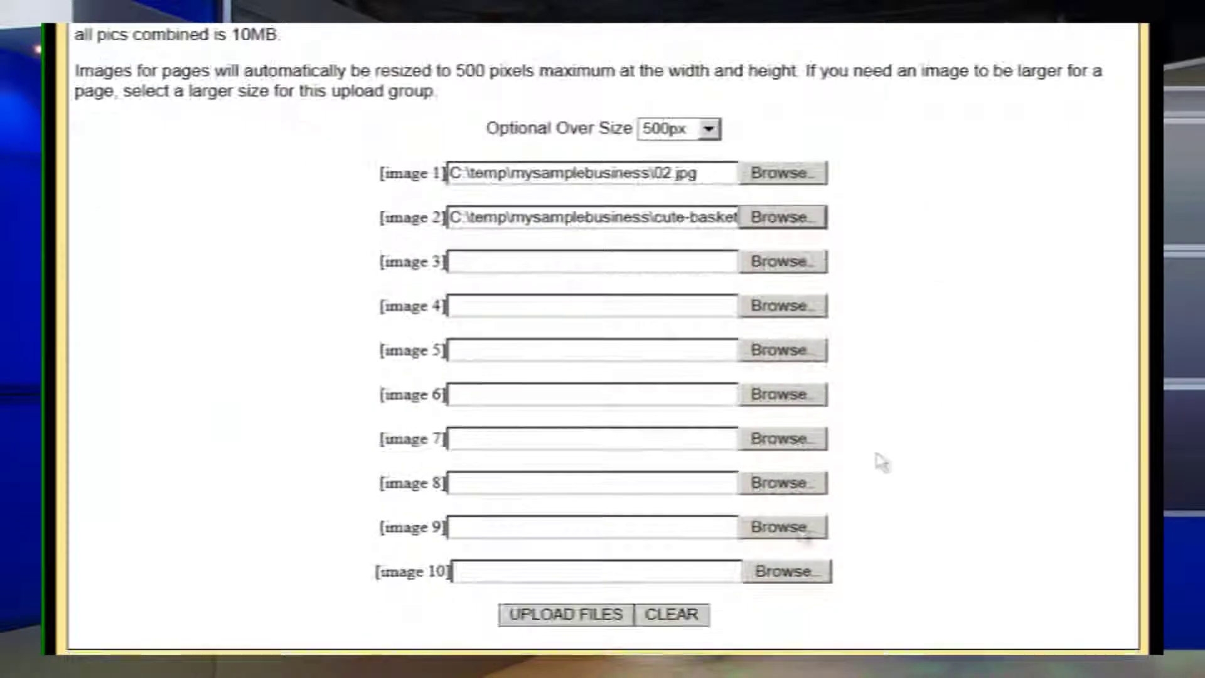
left_click(596, 615)
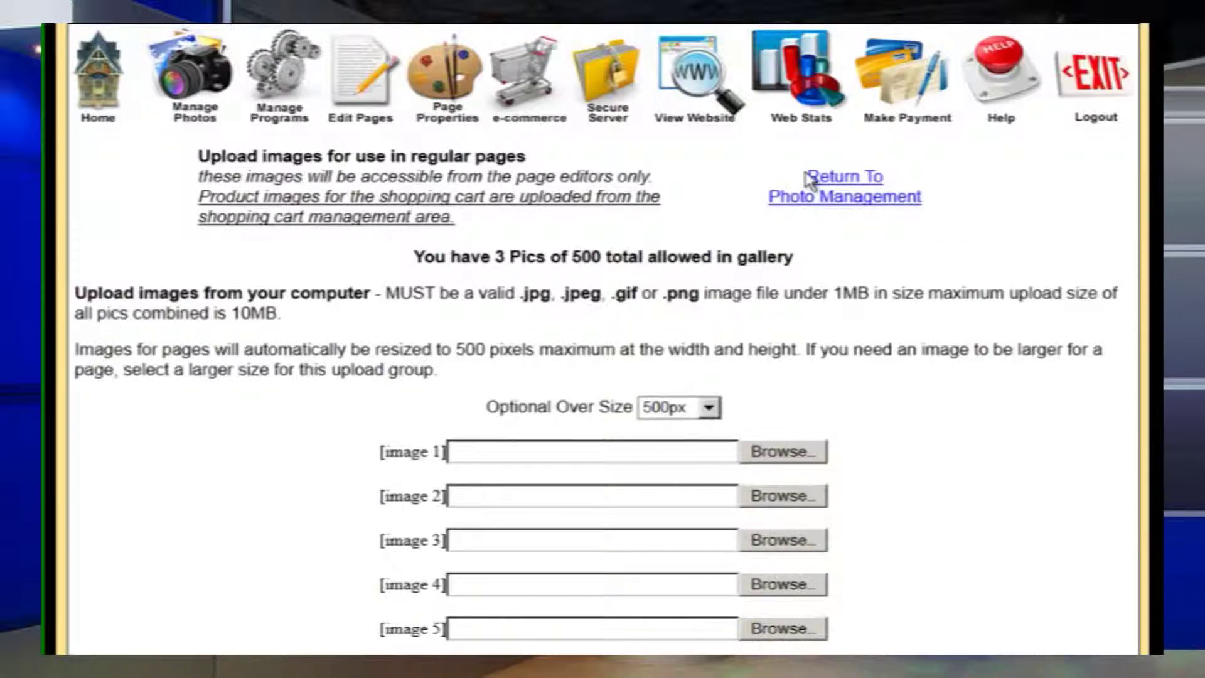
Open the current page gallery images and review the uploaded rabbit and puppy photos
left_click(194, 114)
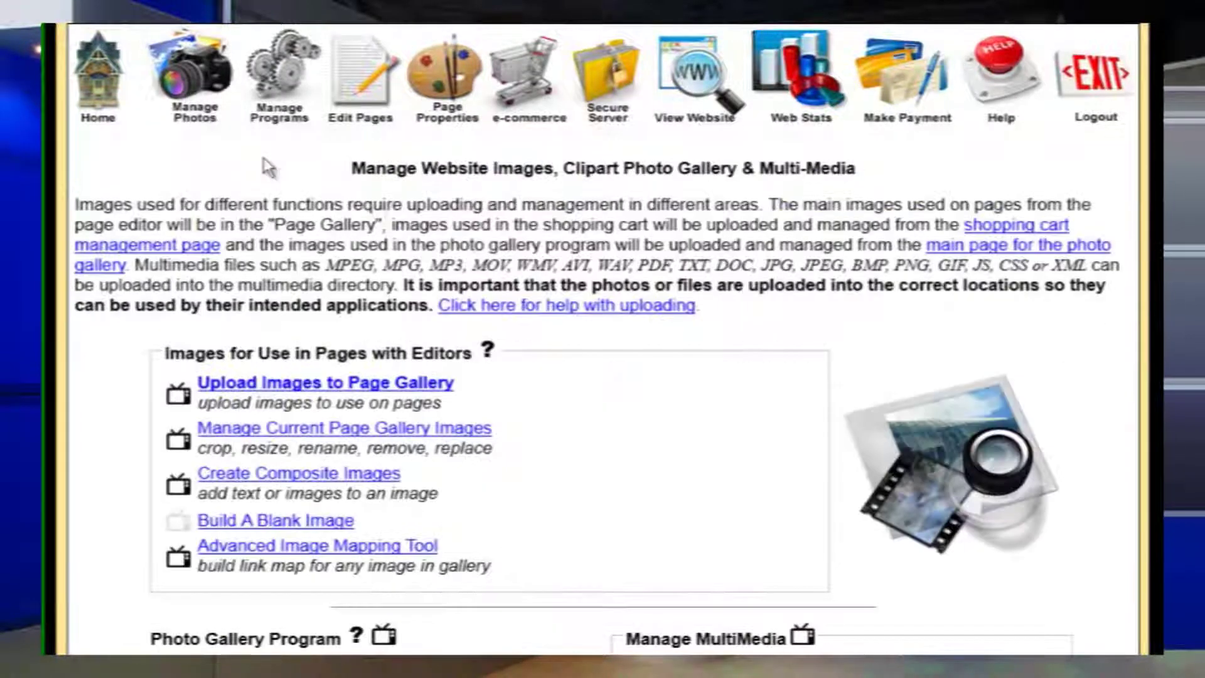
left_click(251, 431)
scroll(897, 380, "down", 2)
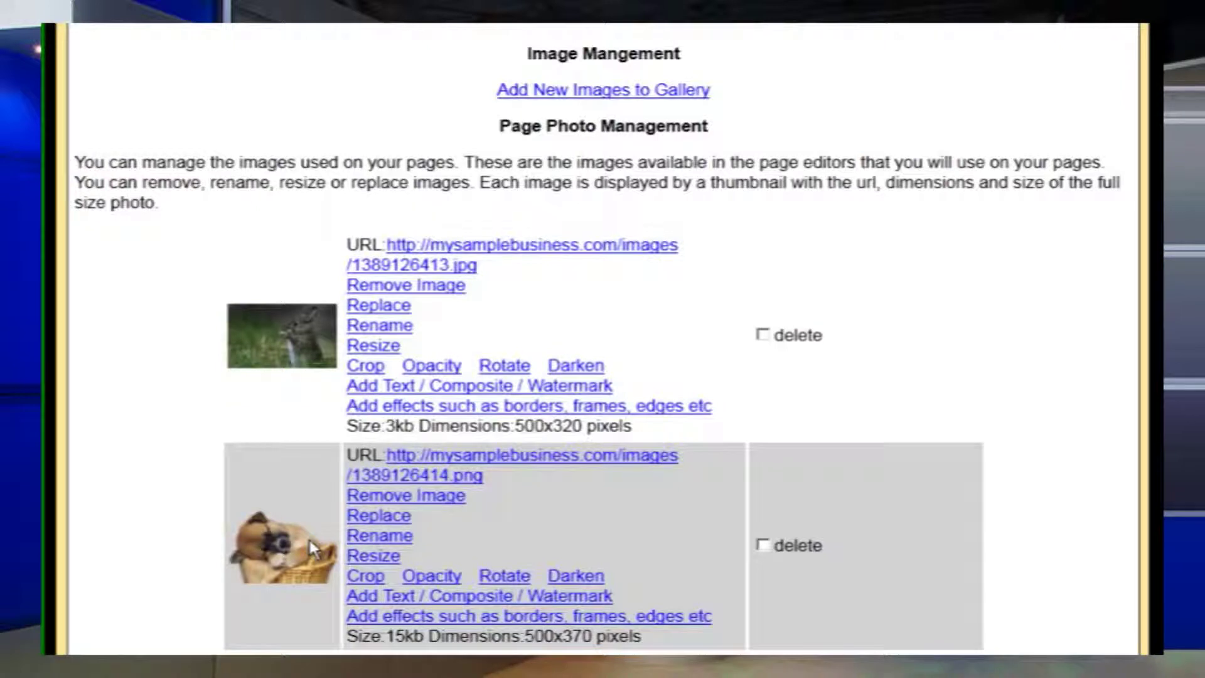
scroll(312, 549, "up", 2)
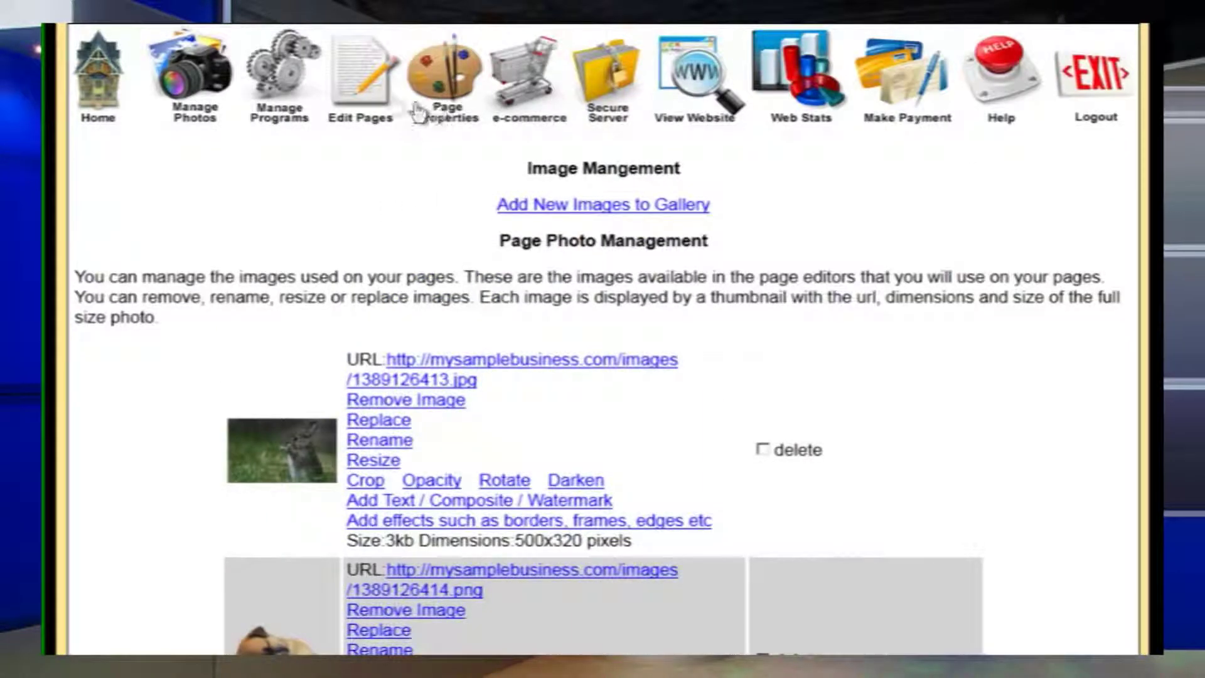
Open the About Us page in the Drag & Drop editor and delete its building photo
left_click(376, 93)
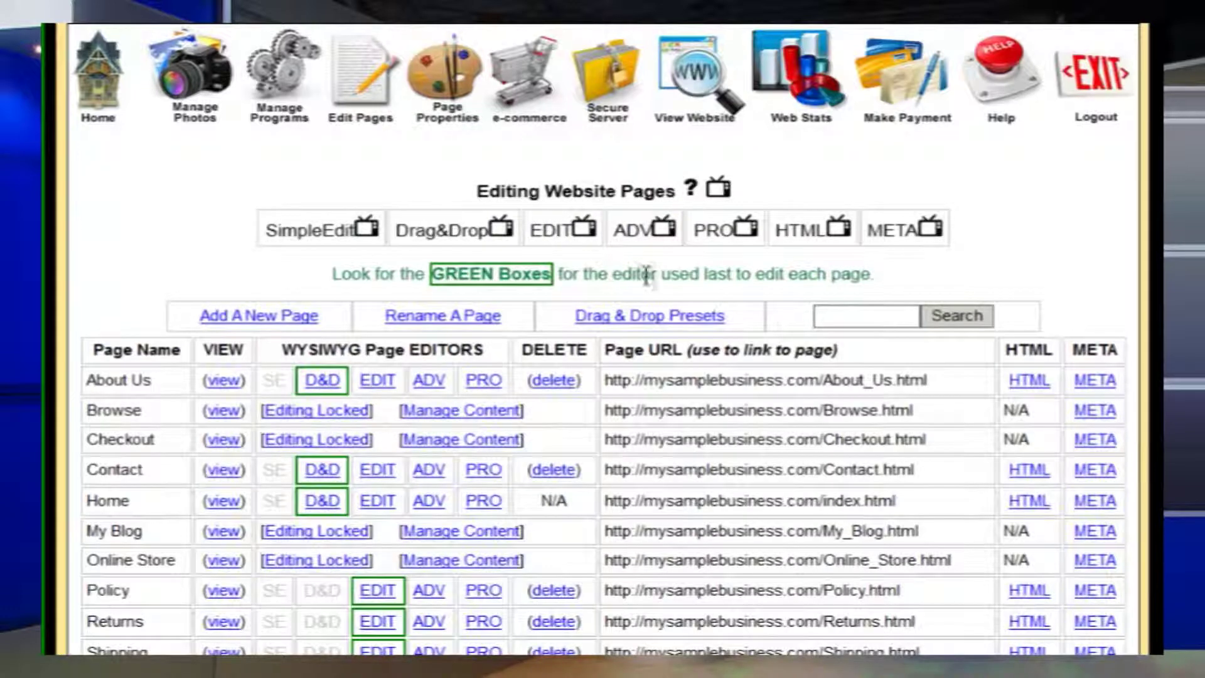
left_click(322, 380)
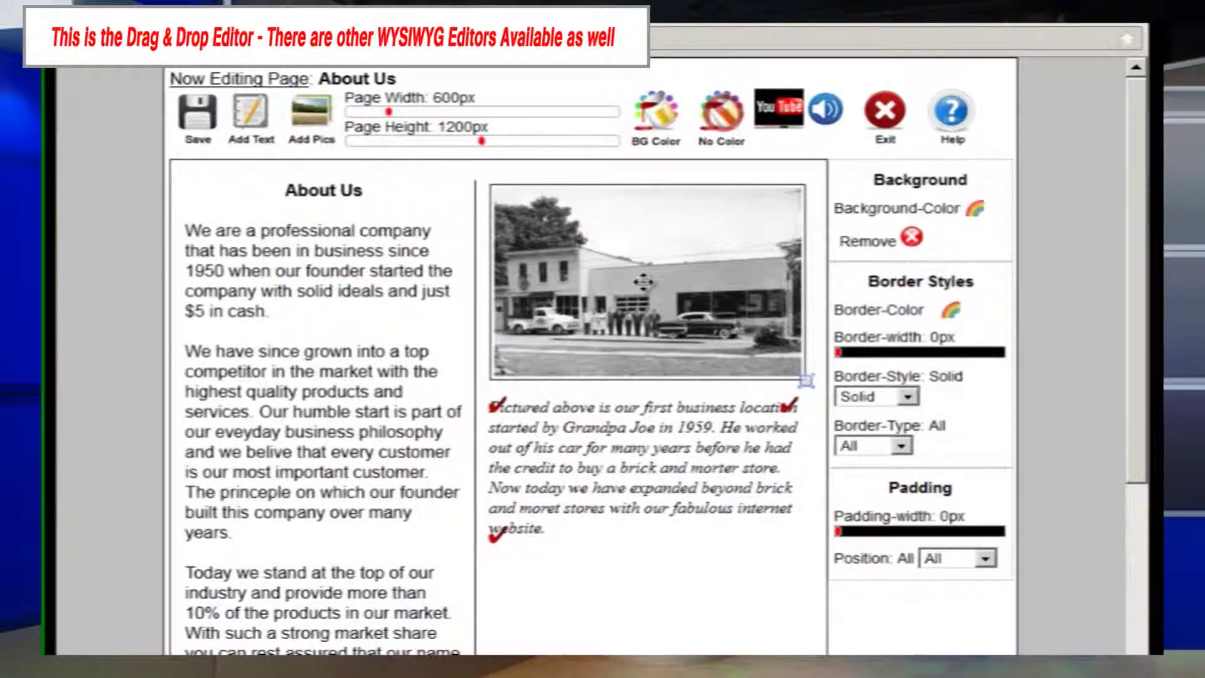
left_click(642, 282)
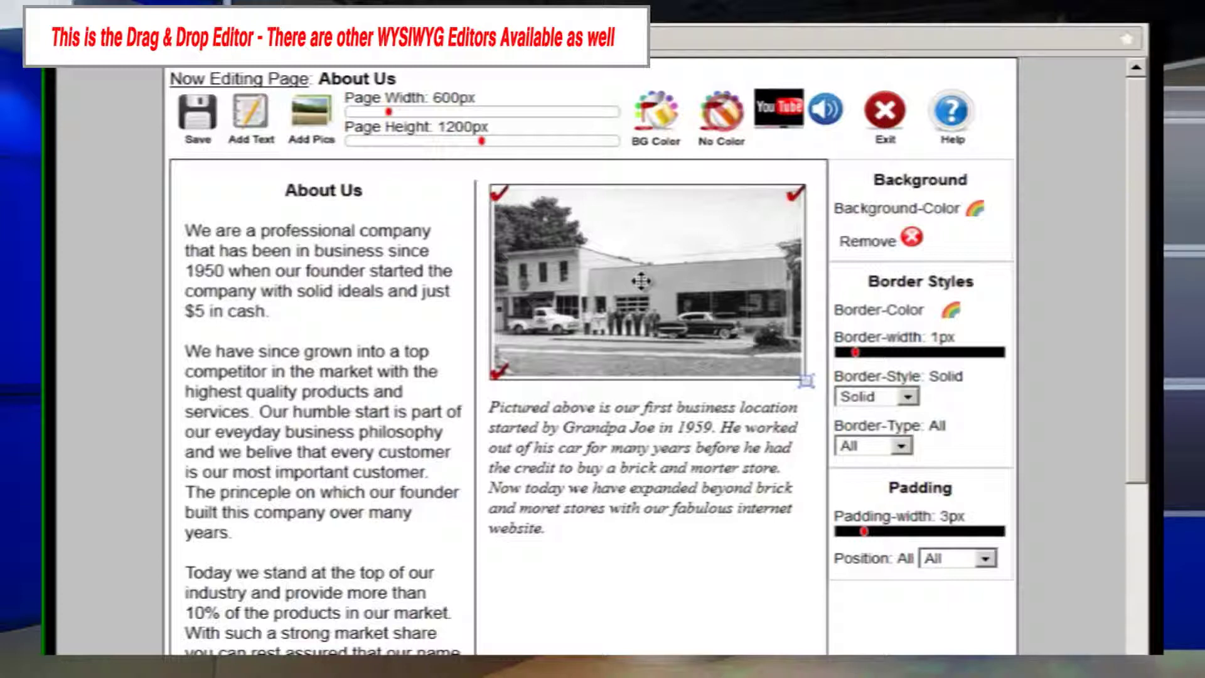
right_click(642, 282)
left_click(701, 374)
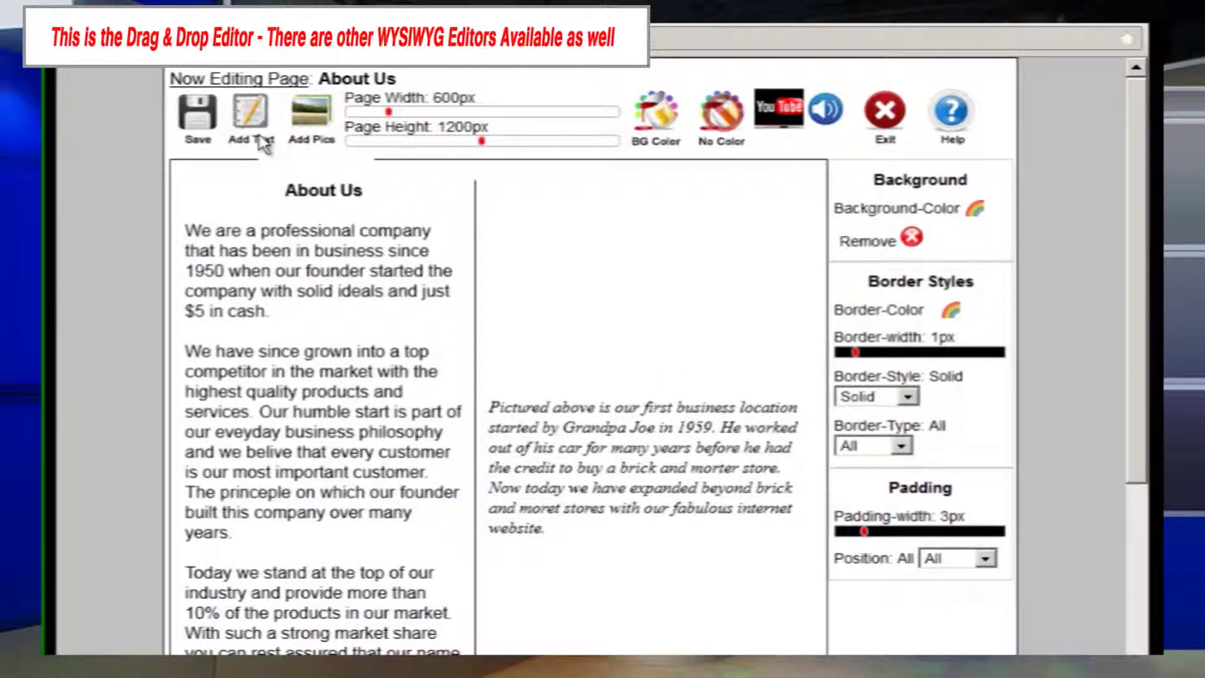
Add the rabbit photo from the image gallery, shrink it to the column width and place it above the italic caption
left_click(311, 116)
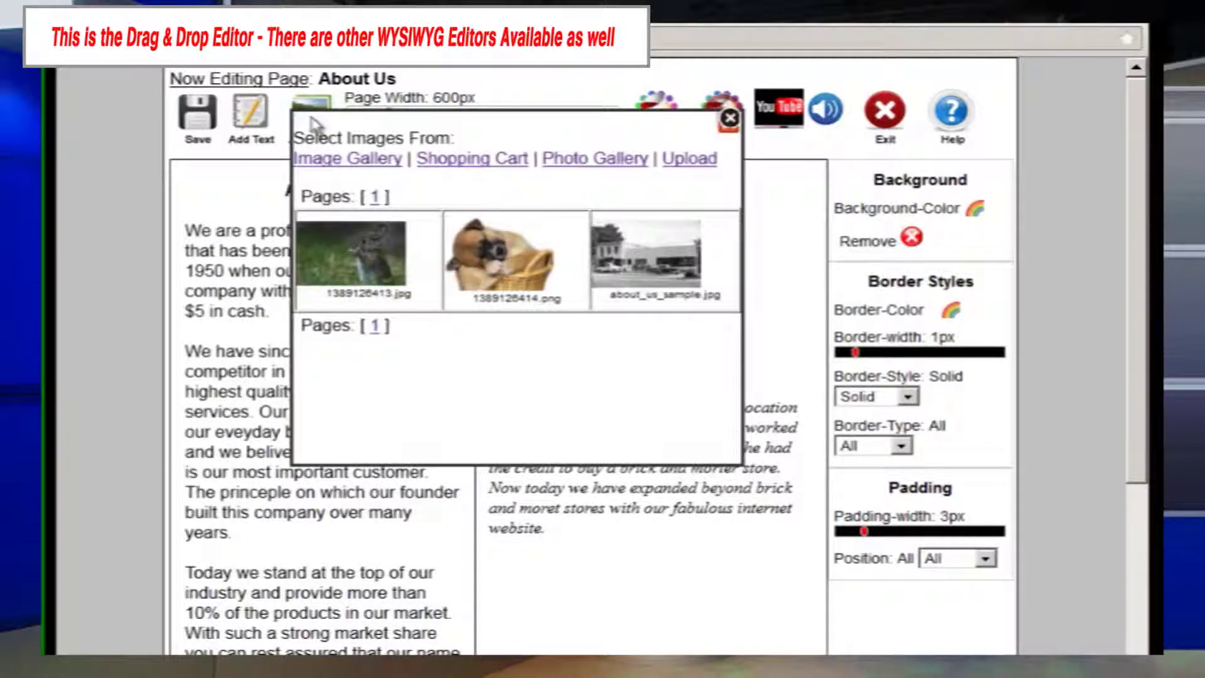
left_click(371, 260)
left_click_drag(442, 288, 542, 338)
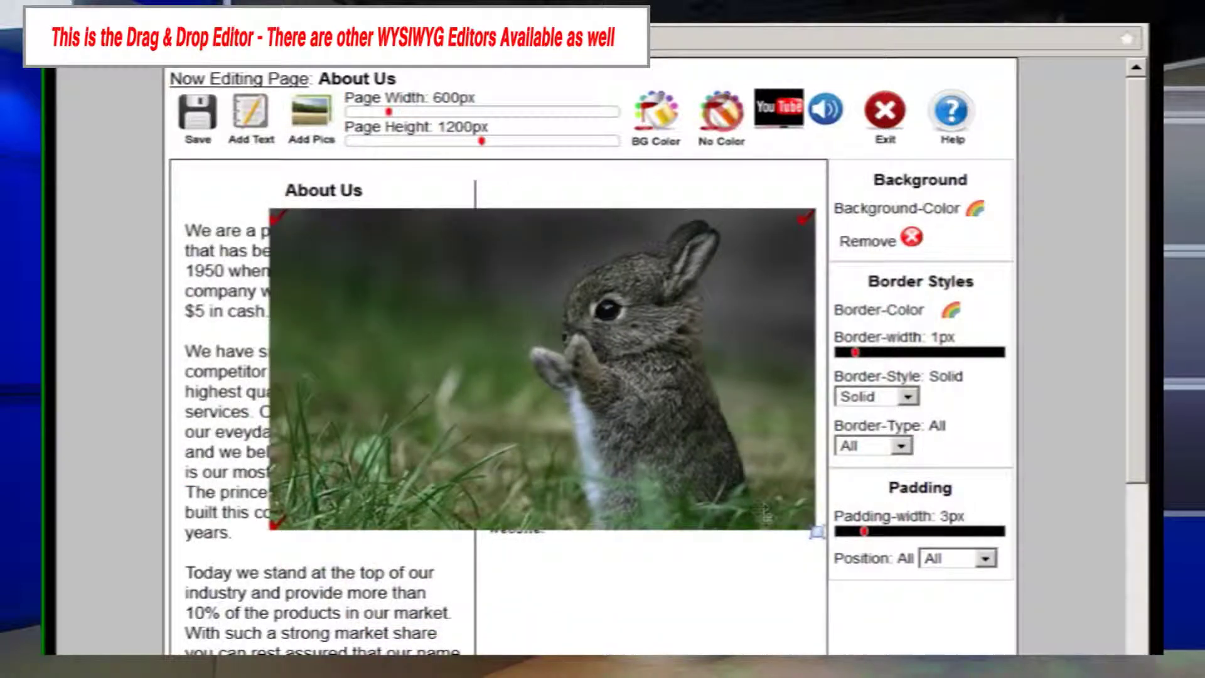
left_click_drag(816, 533, 606, 405)
left_click_drag(378, 320, 590, 295)
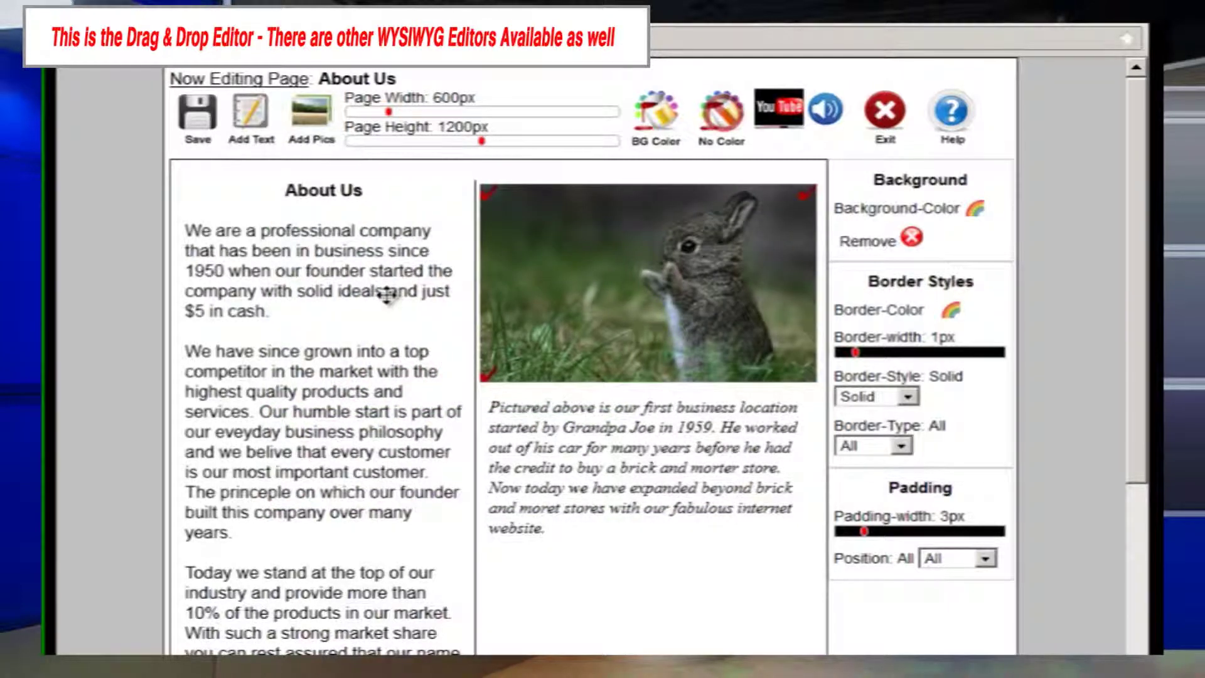
Save the edited page, close the editor and open the About Us page on the website
left_click(198, 117)
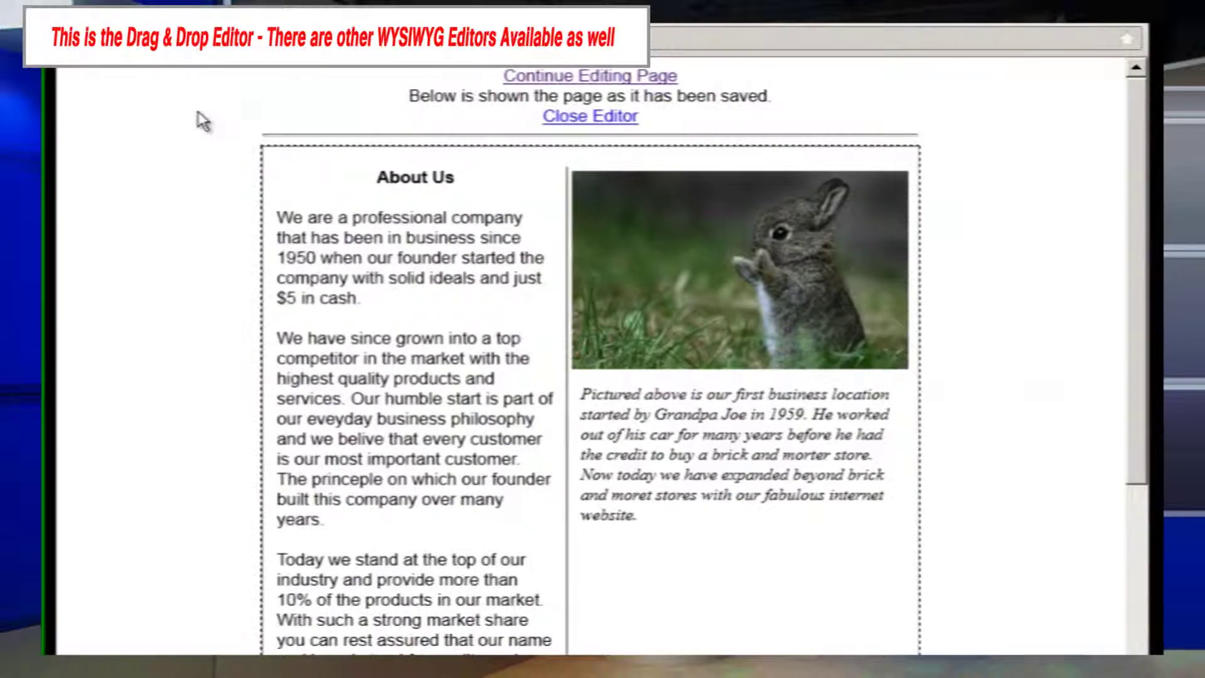
left_click(588, 116)
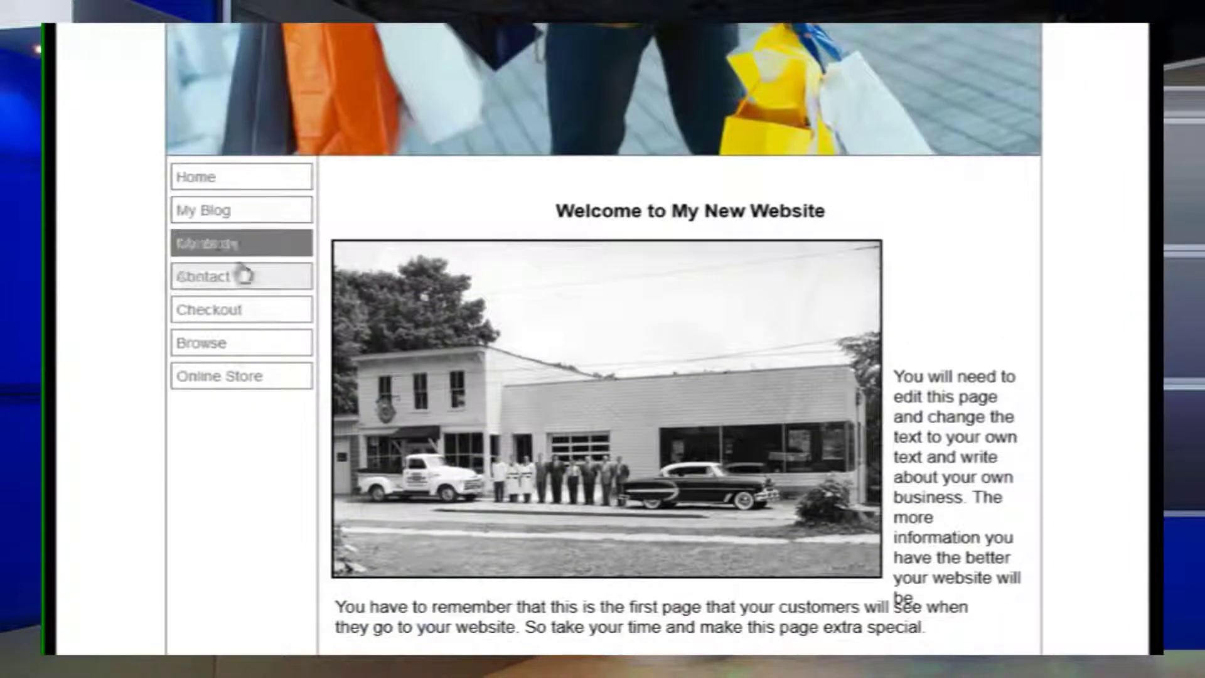
left_click(233, 252)
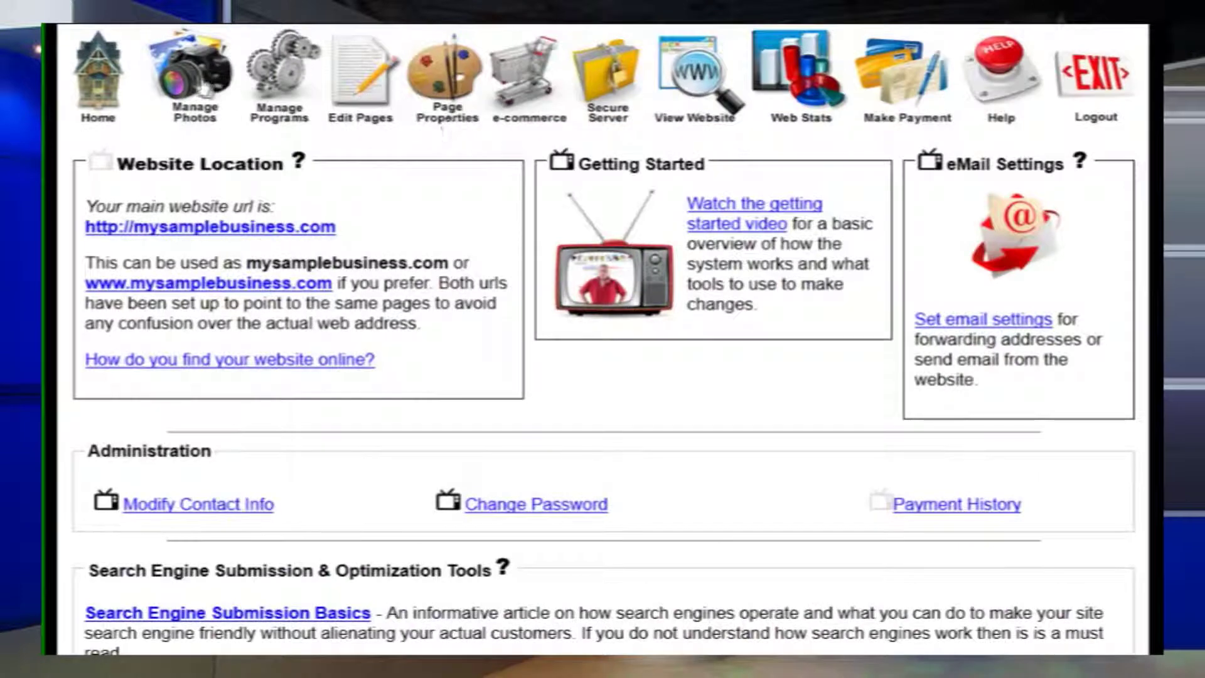
Open the Deluxe Layout Builder from the web page properties and set the page size to Wide 1000px
left_click(449, 85)
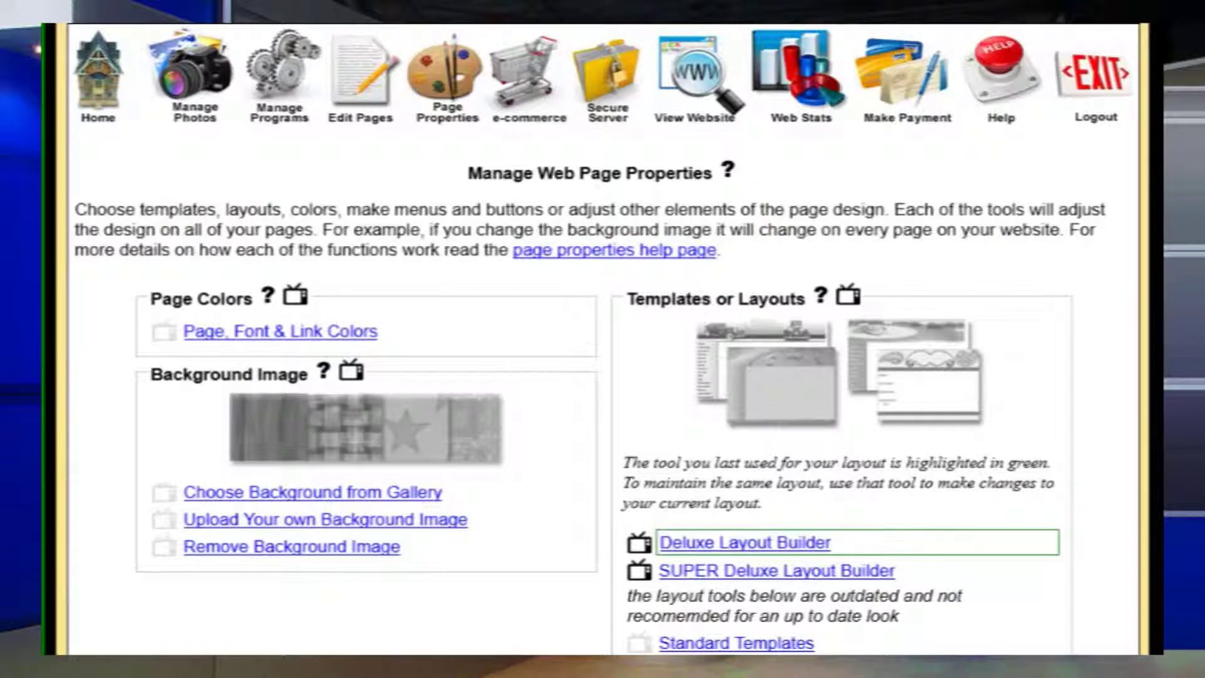
scroll(885, 360, "down", 3)
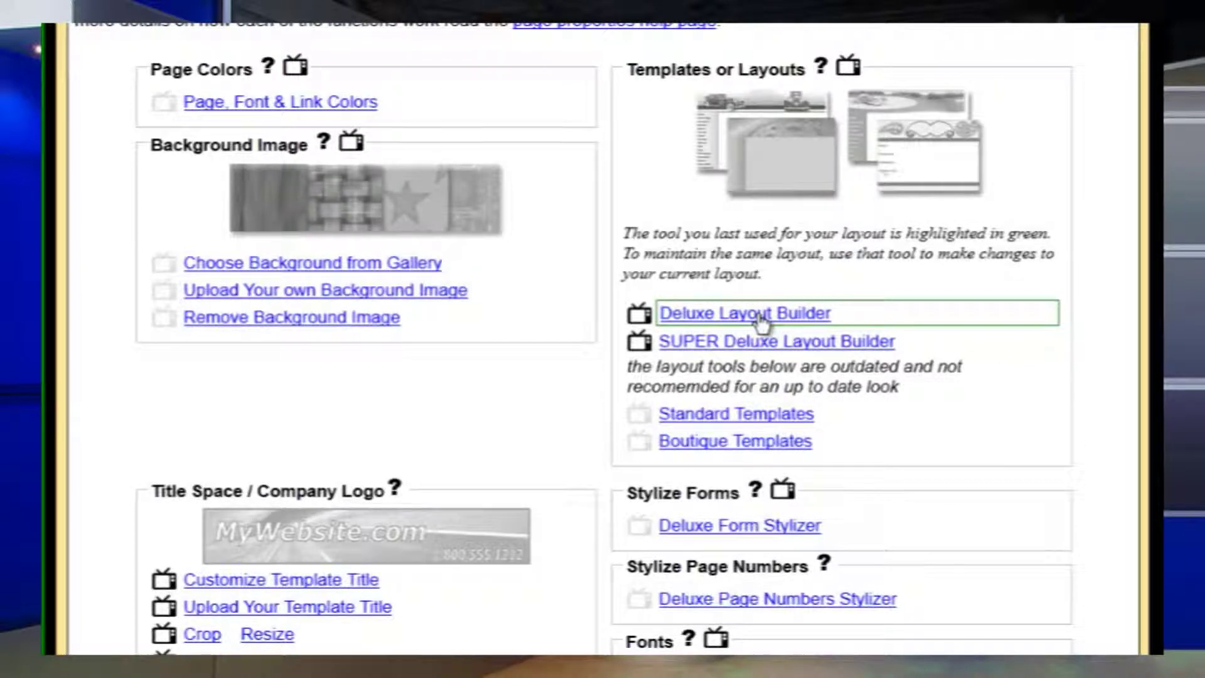
scroll(761, 324, "down", 10)
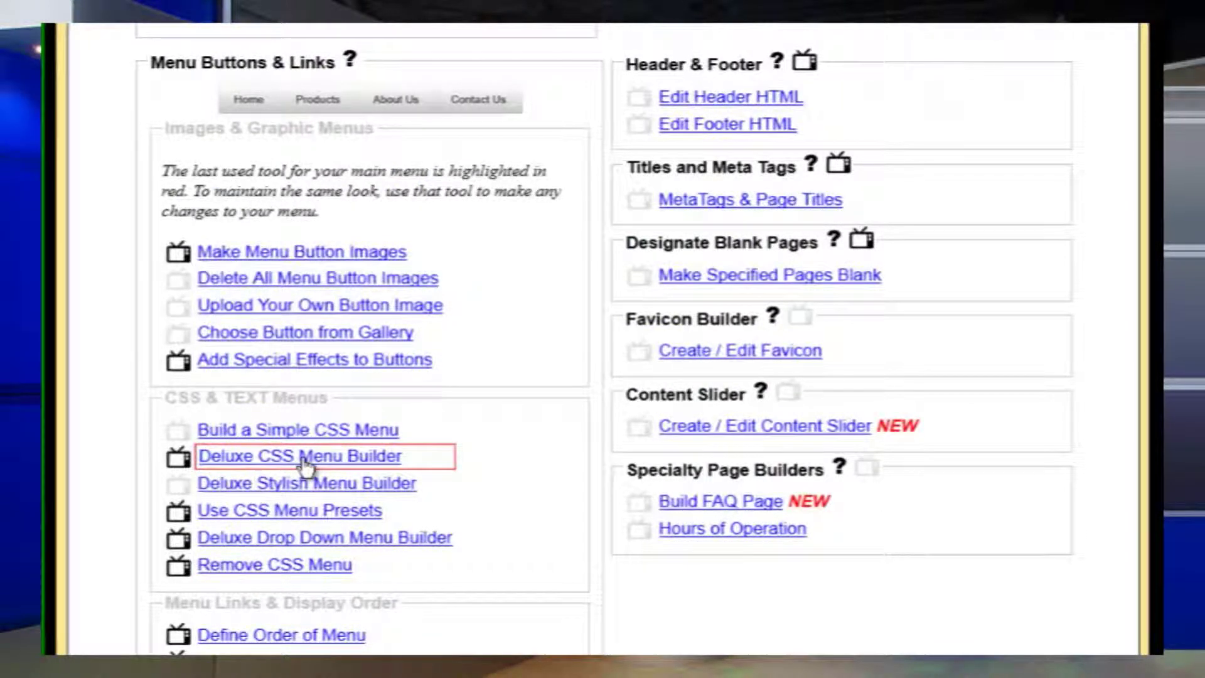
scroll(303, 462, "down", 5)
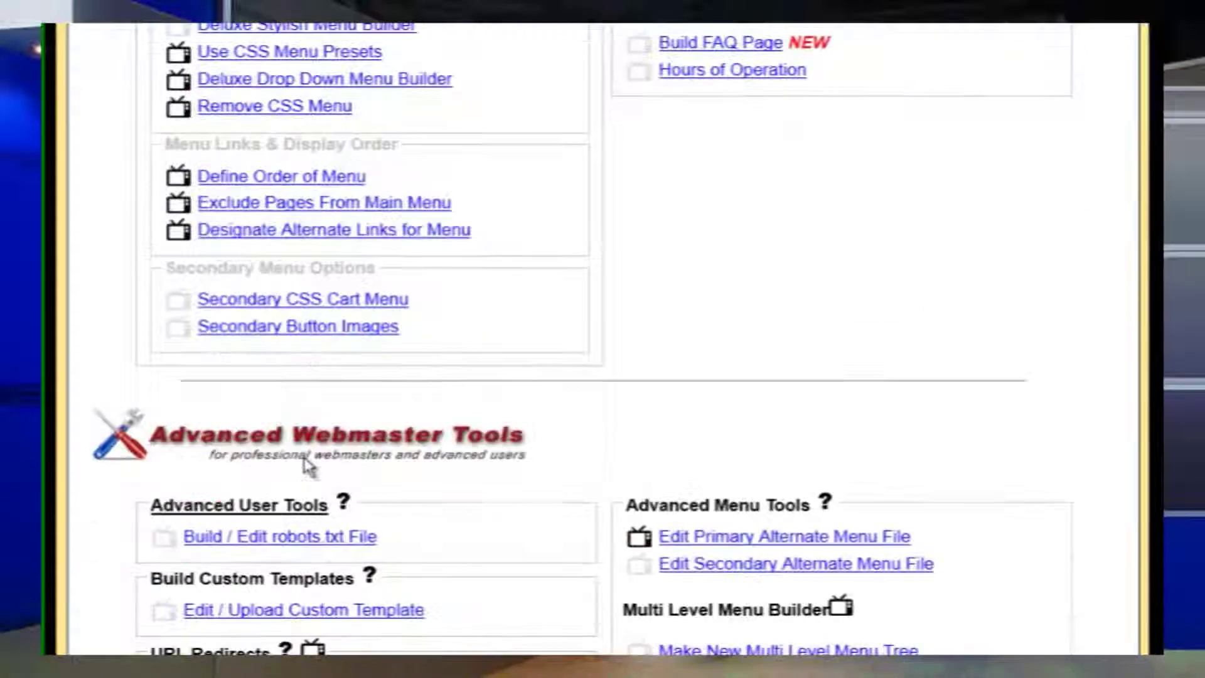
scroll(303, 463, "up", 5)
scroll(304, 463, "up", 10)
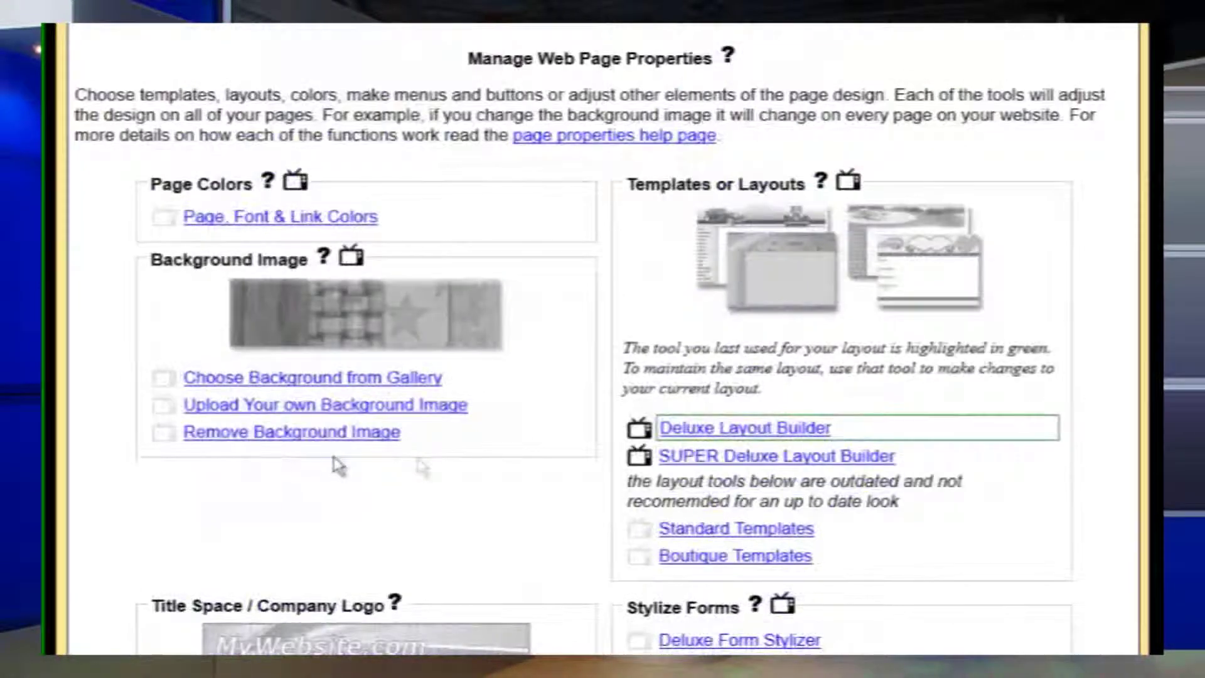
left_click(728, 433)
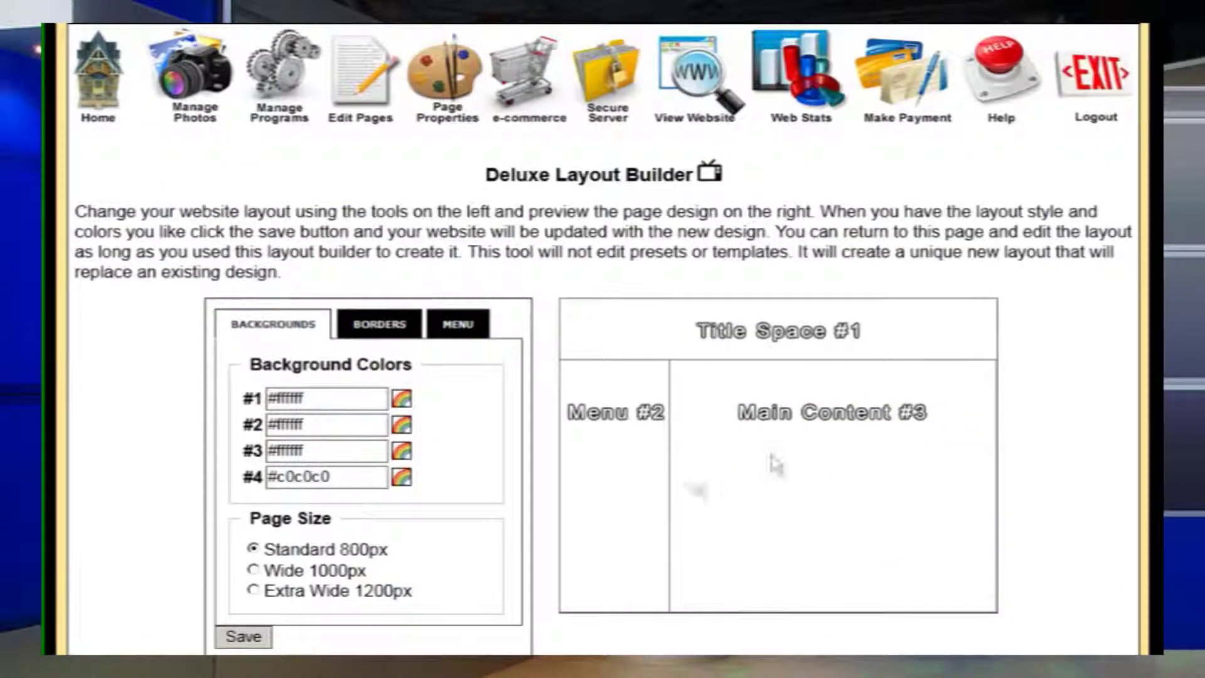
left_click(254, 570)
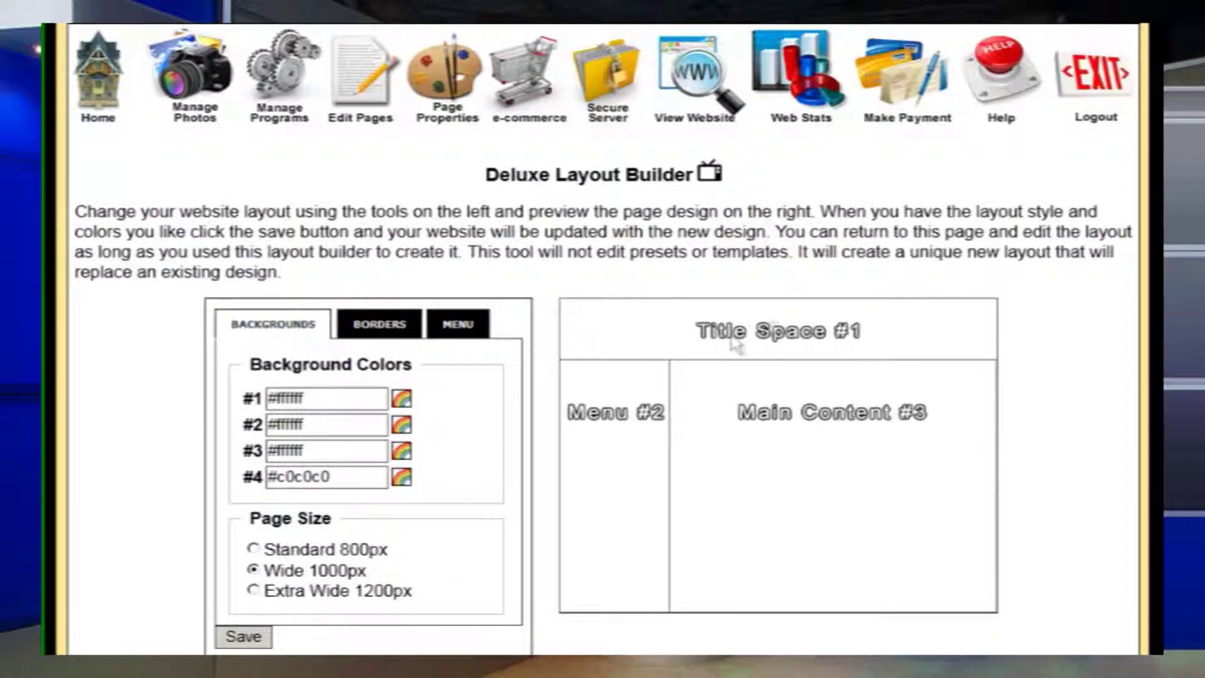
Set the layout's menu location to Menu Right and include the bottom copyright section
left_click(468, 331)
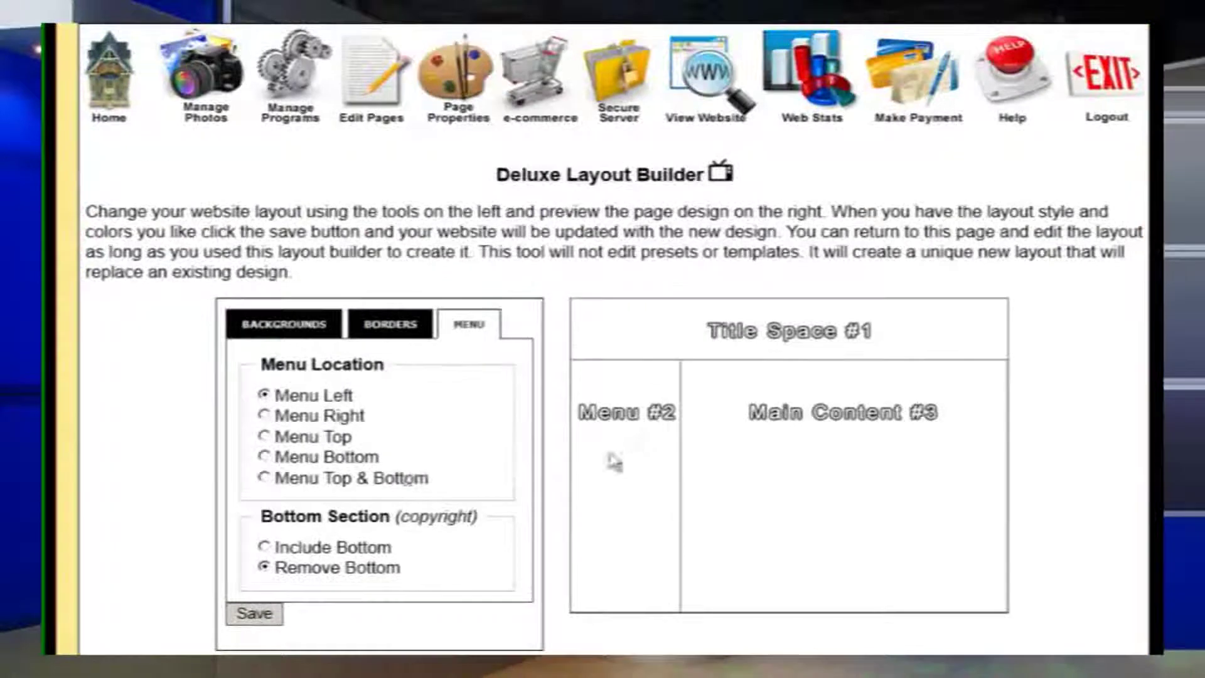
left_click(263, 414)
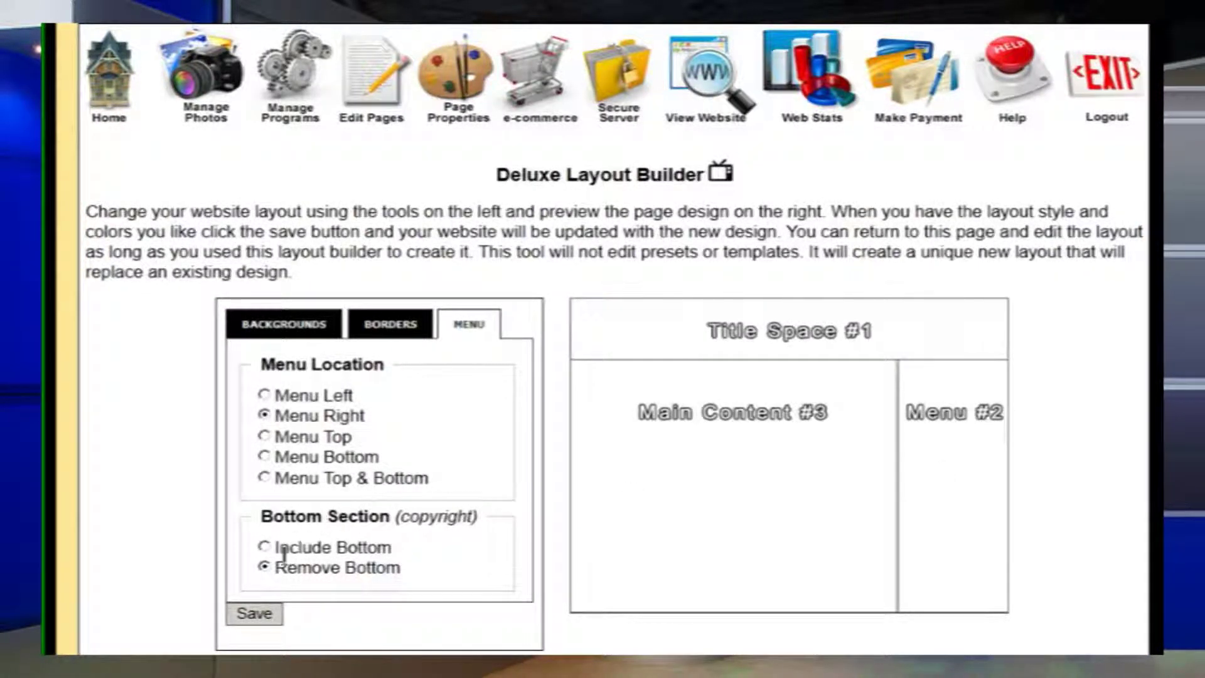
left_click(264, 547)
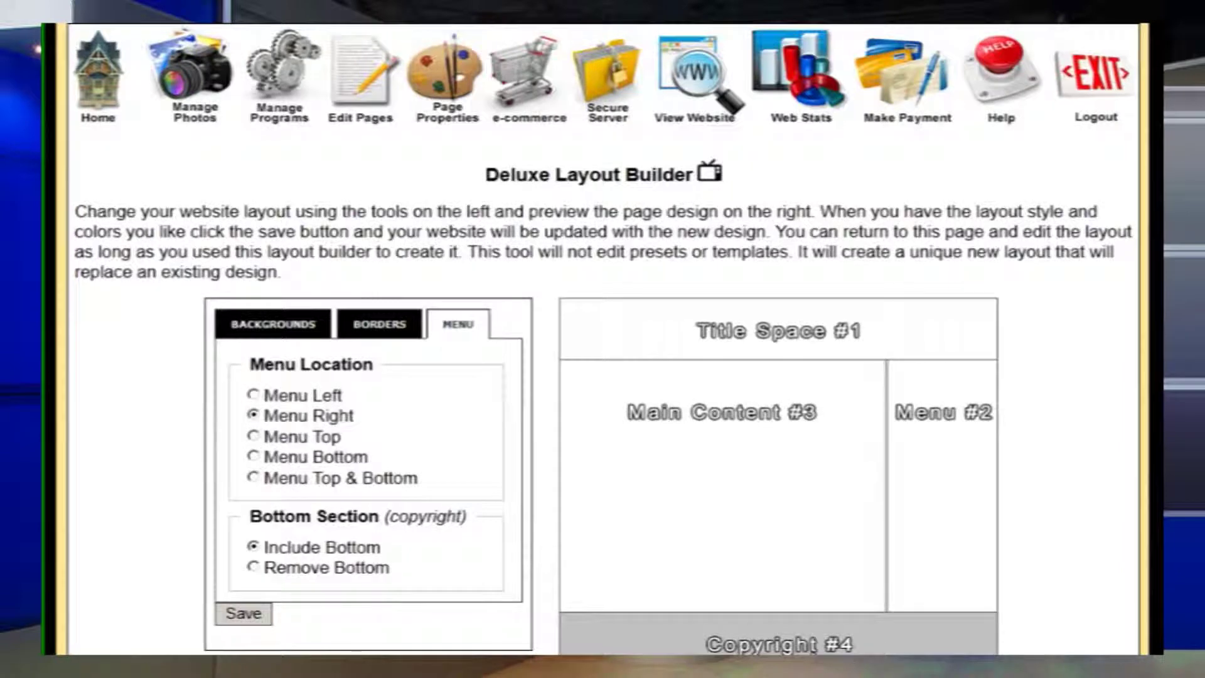
Set the background color of menu section #2 to black, #000000
left_click(271, 325)
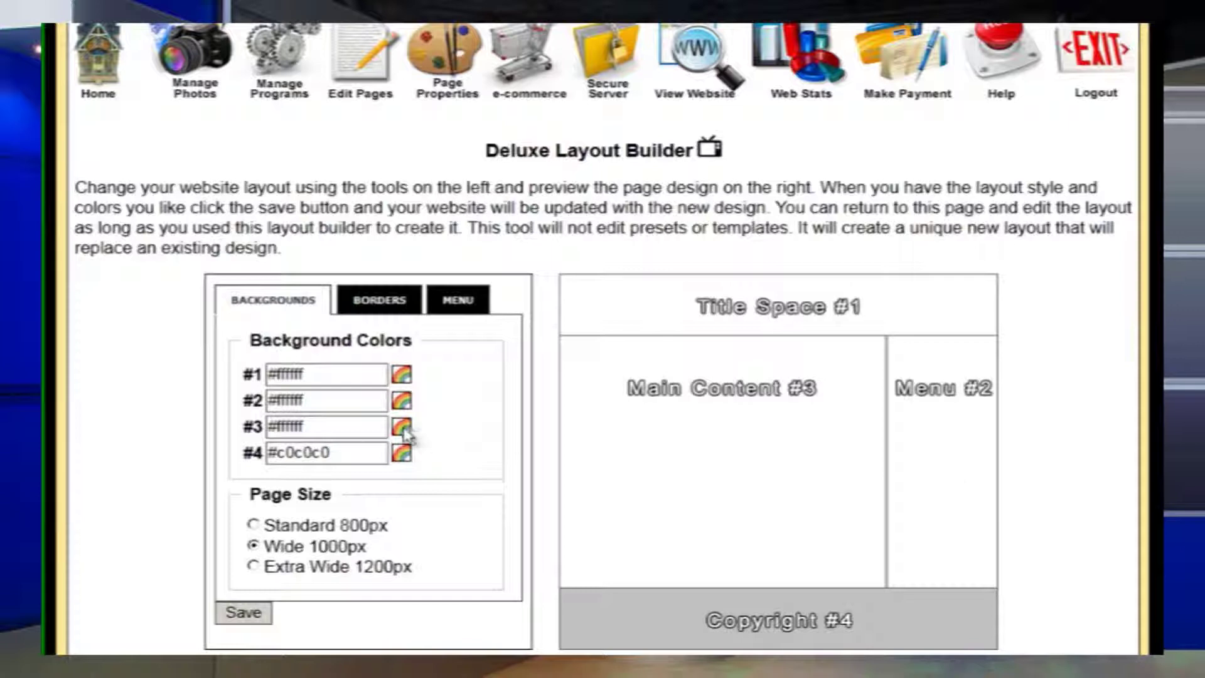
left_click(405, 403)
left_click(405, 404)
left_click(405, 403)
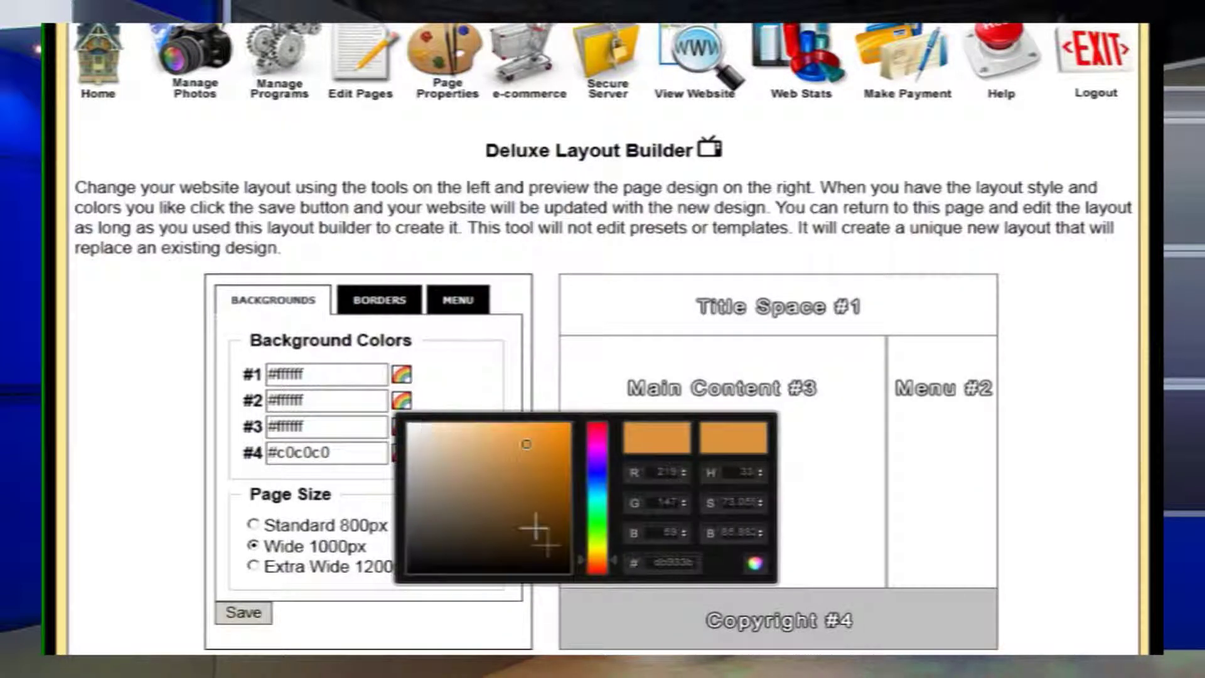
left_click(563, 564)
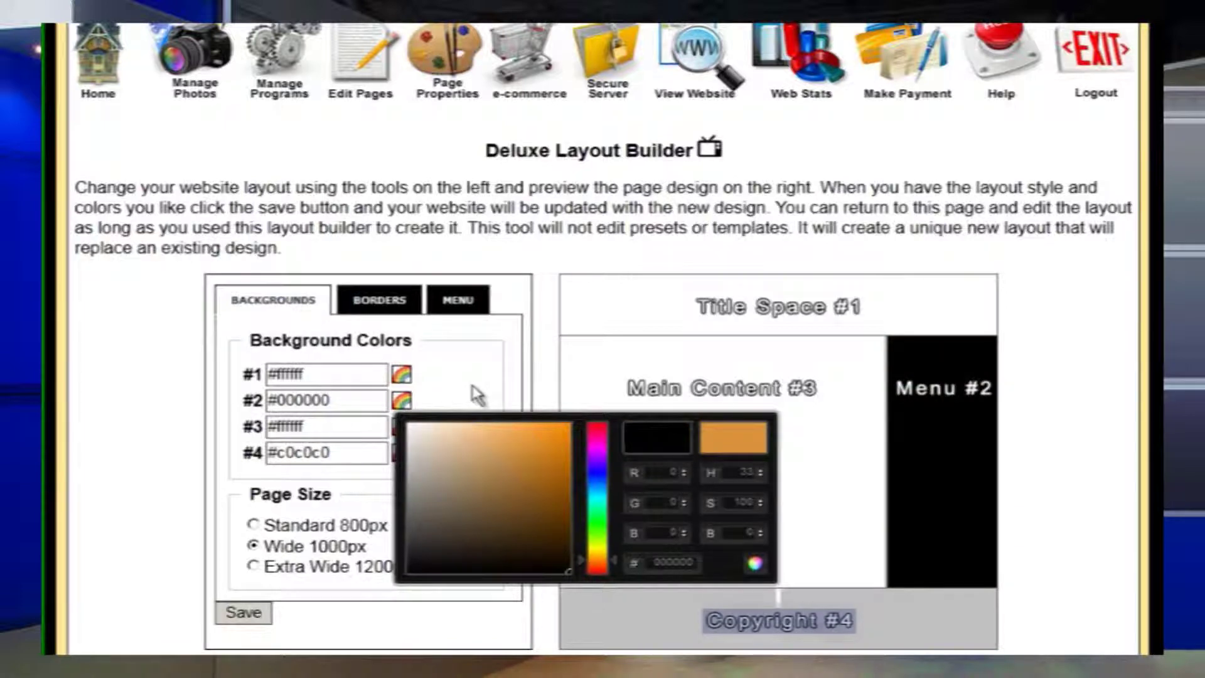
Save the new layout and open the website's Home page to check the design
left_click(249, 612)
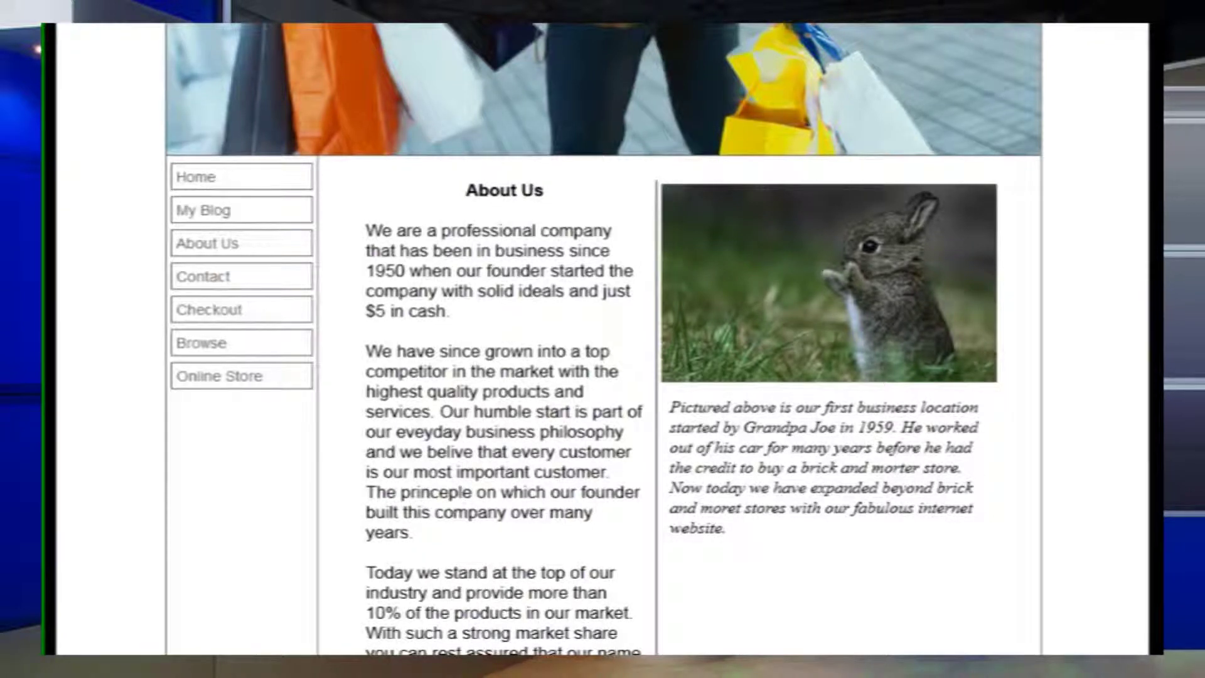
left_click(255, 178)
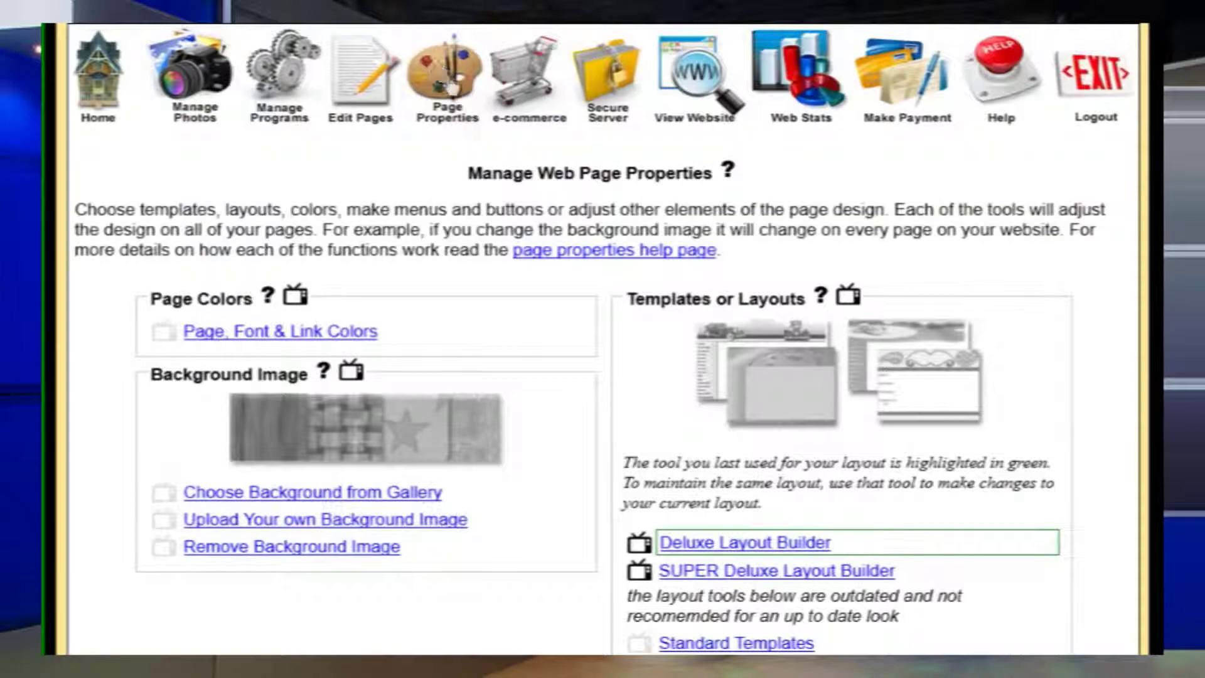
Open the Deluxe CSS Menu Builder from the web page properties and set the main button width to 115
scroll(551, 261, "down", 10)
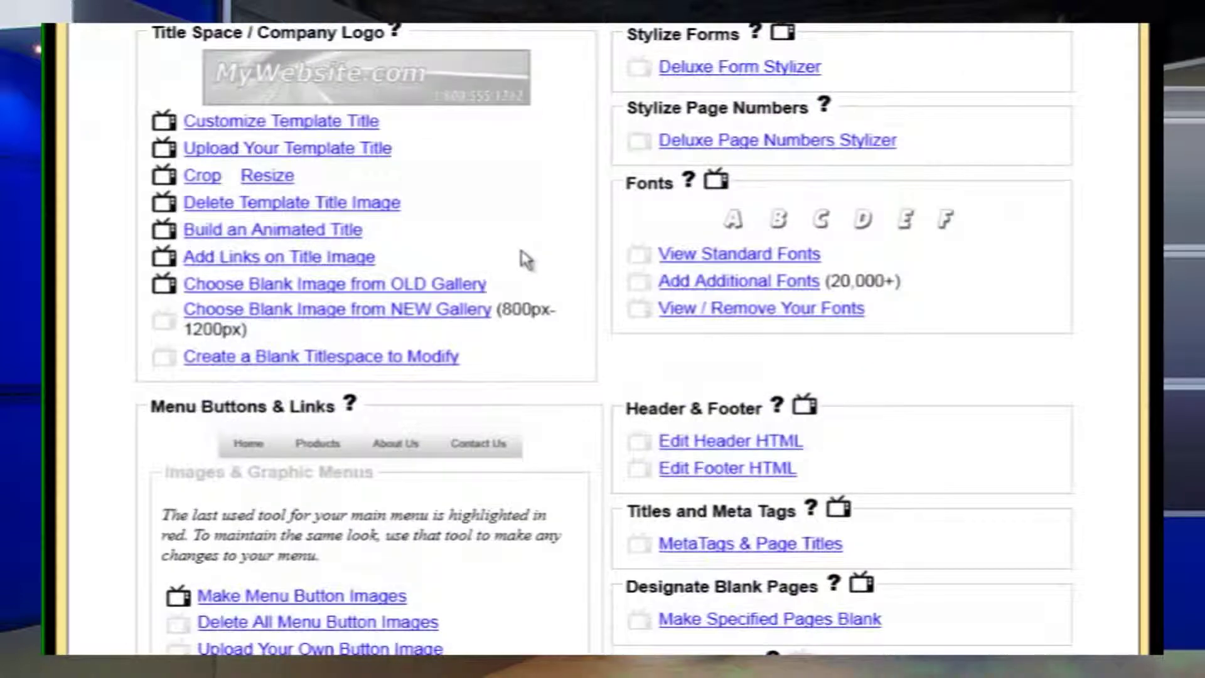
scroll(526, 260, "down", 2)
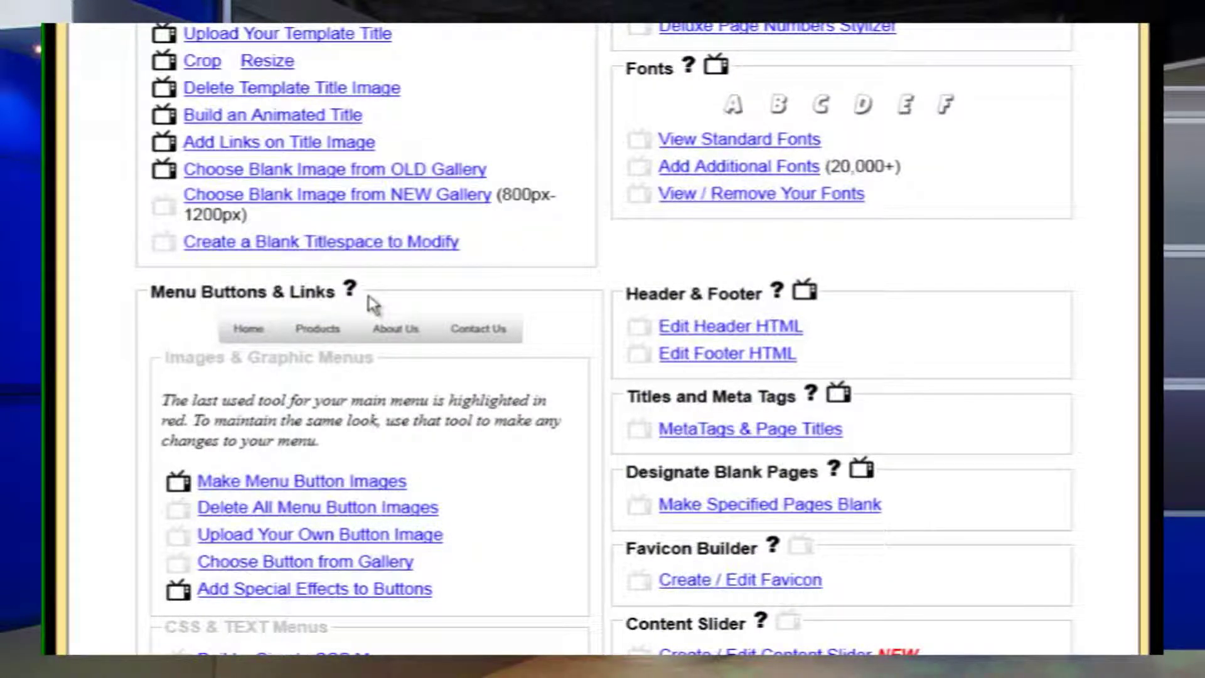
scroll(374, 305, "down", 6)
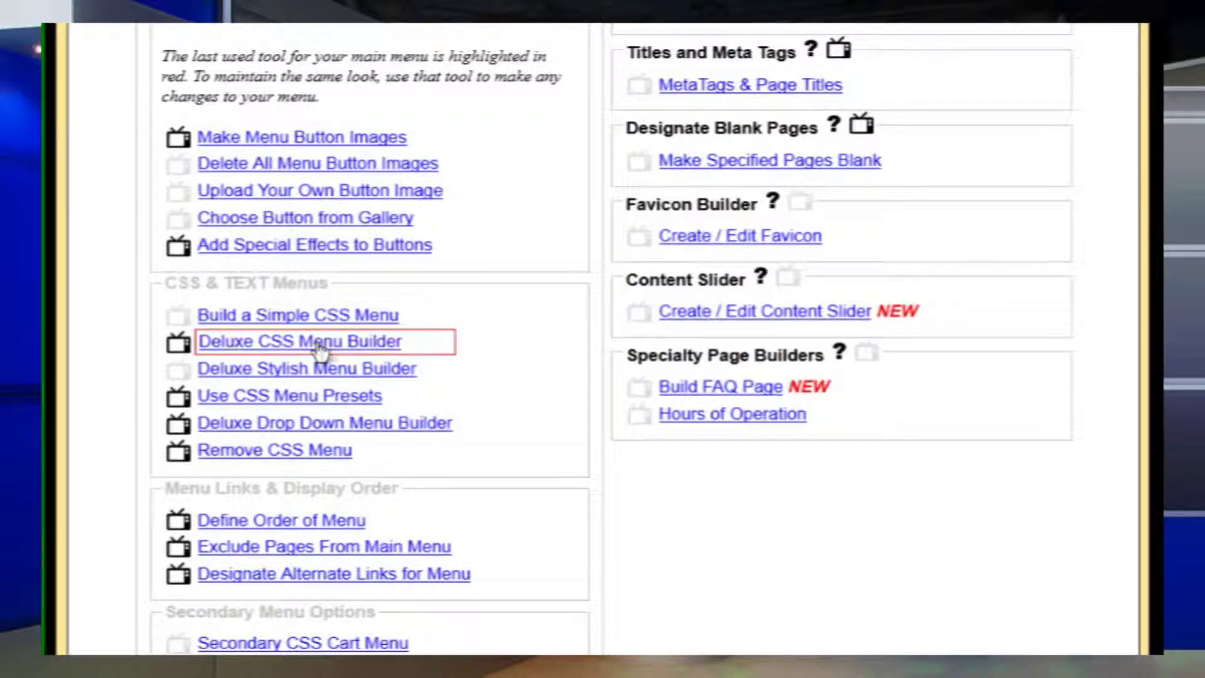
left_click(319, 344)
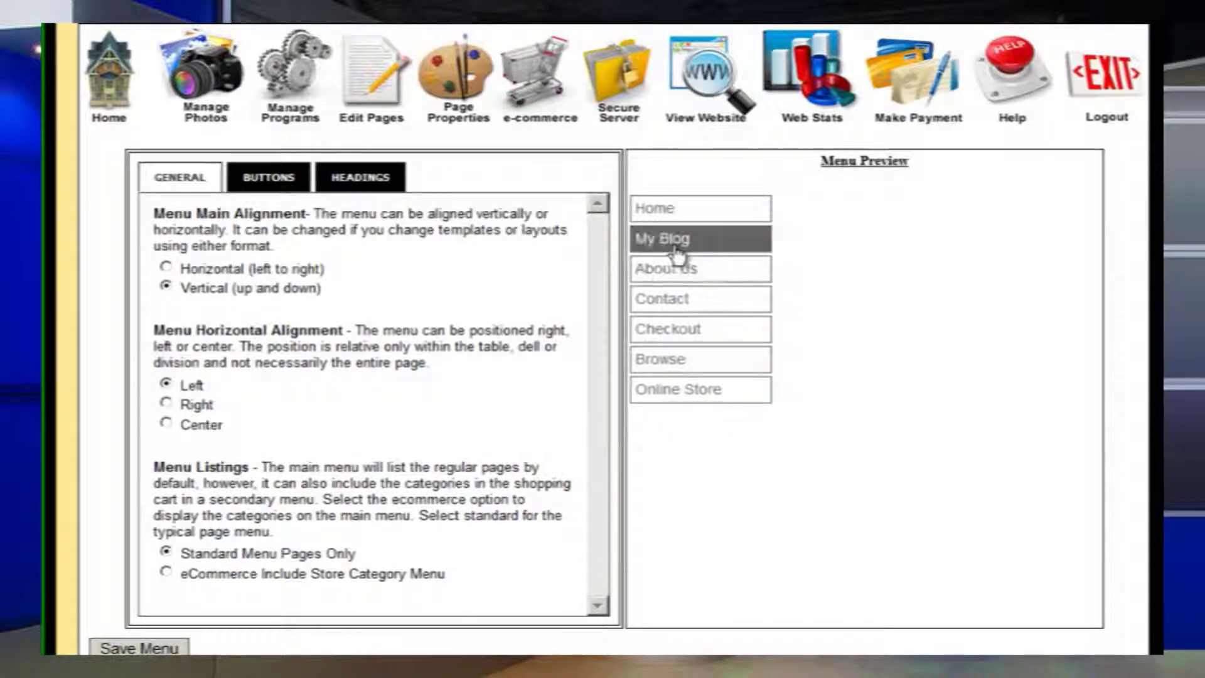
left_click(269, 178)
left_click_drag(321, 314, 282, 314)
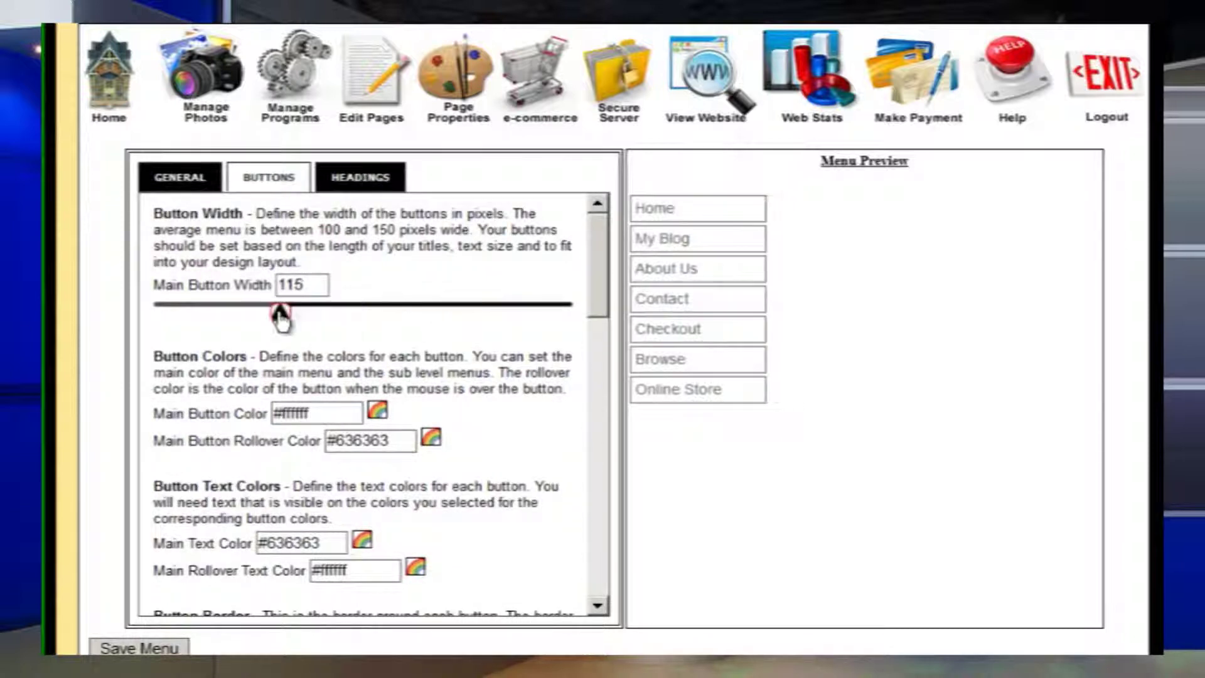
Set the main button color of the menu to red, #ff2929
left_click(378, 410)
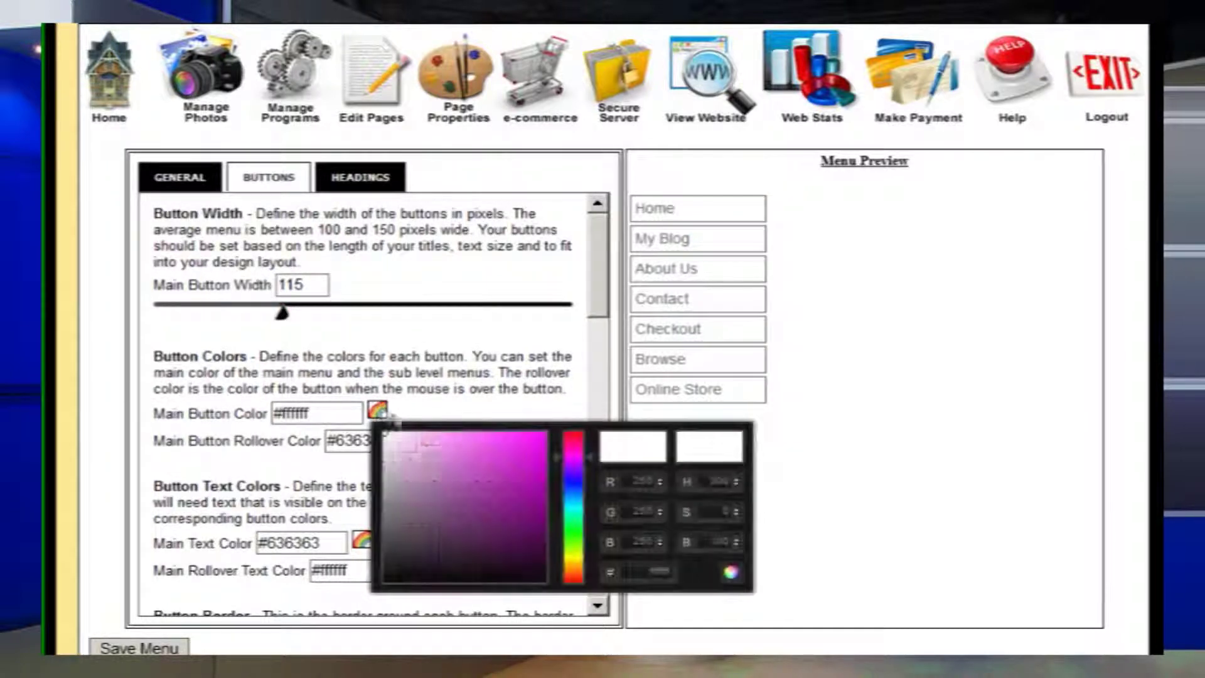
left_click_drag(513, 480, 544, 434)
left_click(530, 371)
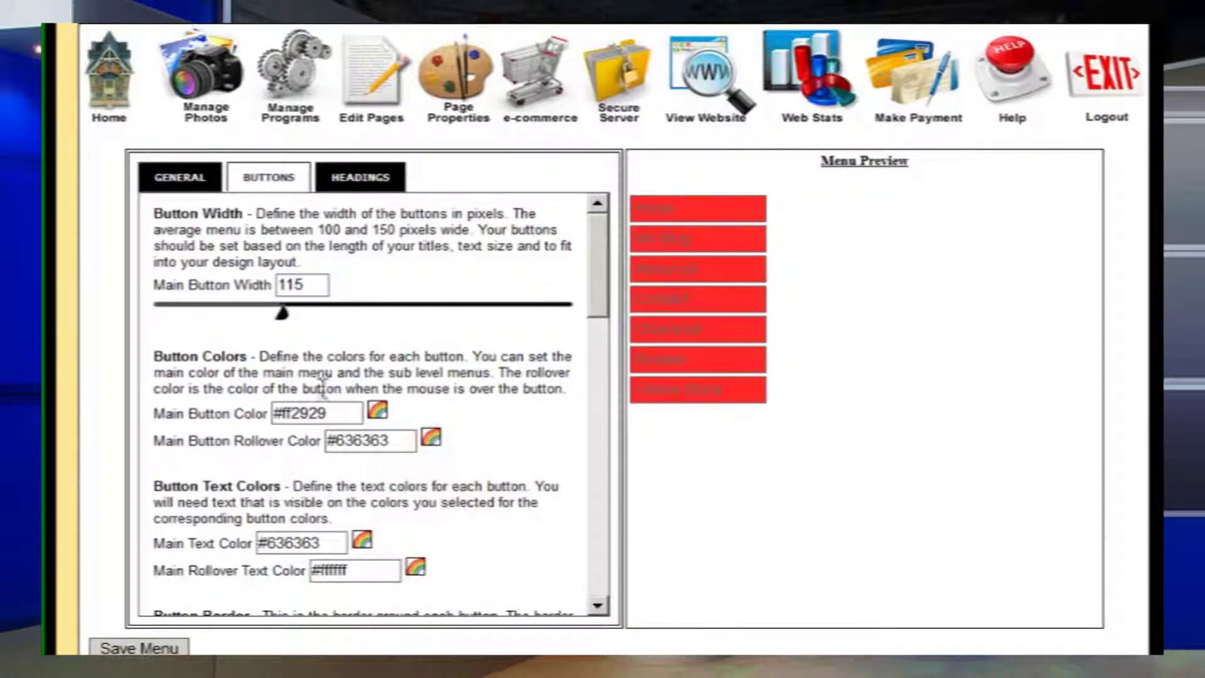
Set the main text color of the menu buttons to white, #ffffff
scroll(381, 439, "down", 1)
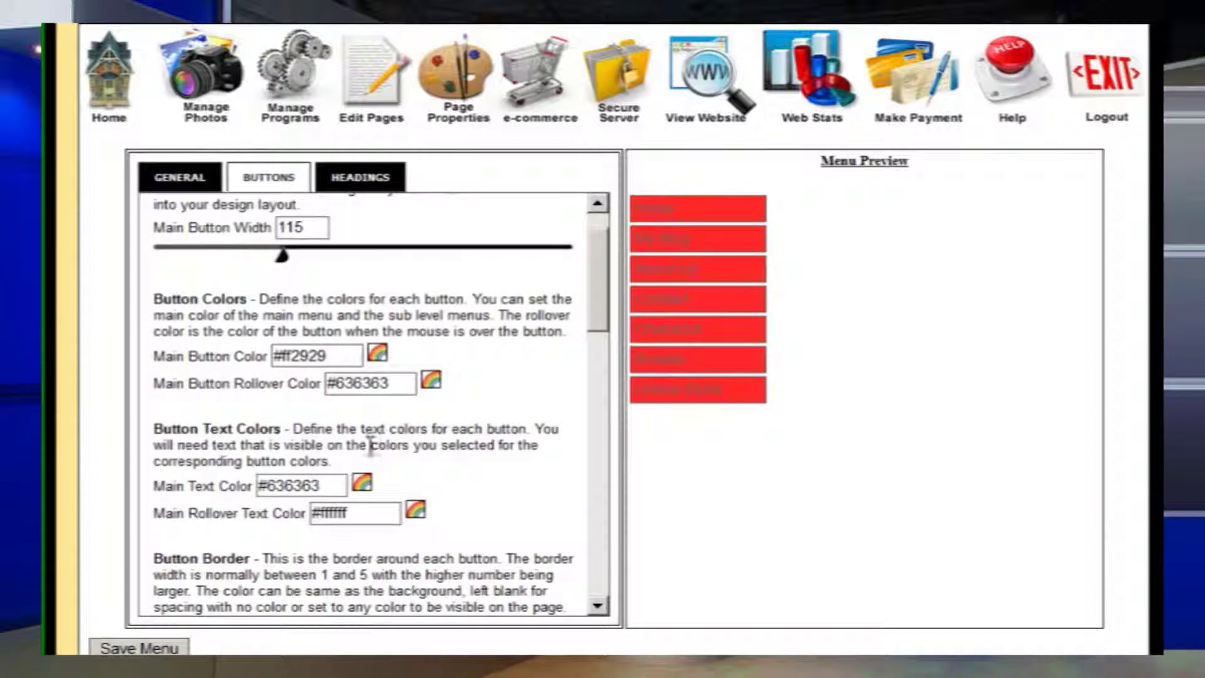
left_click(361, 484)
left_click_drag(395, 523, 369, 504)
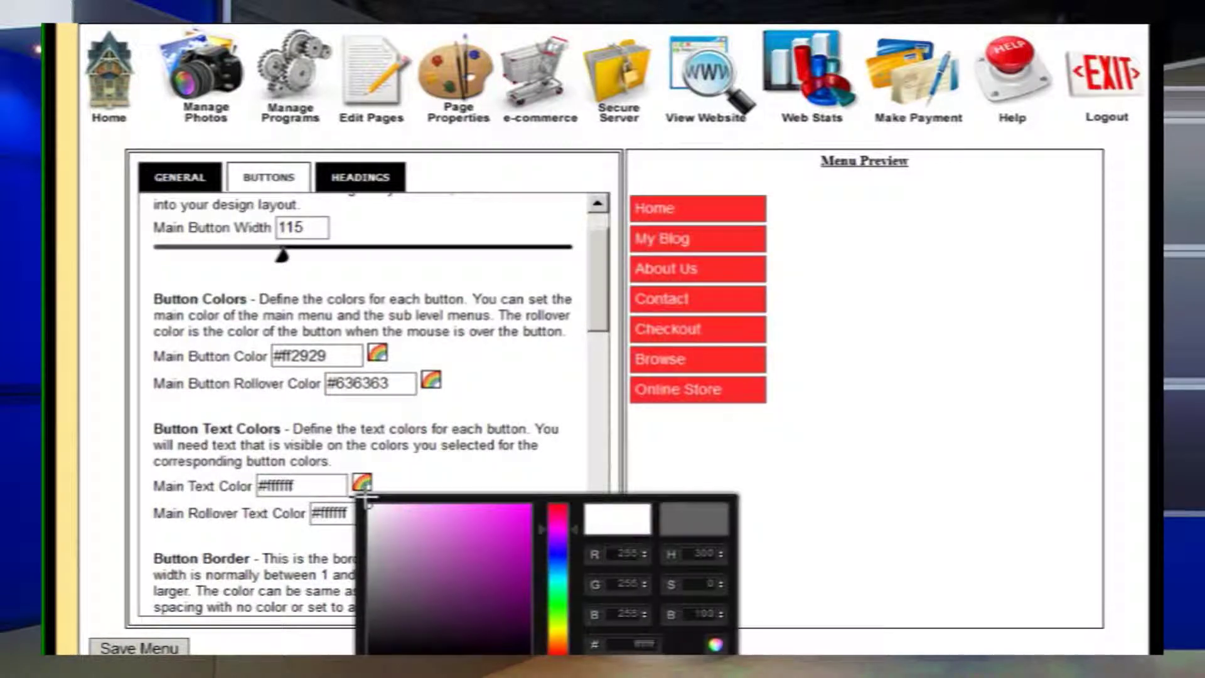
left_click(431, 380)
left_click(483, 363)
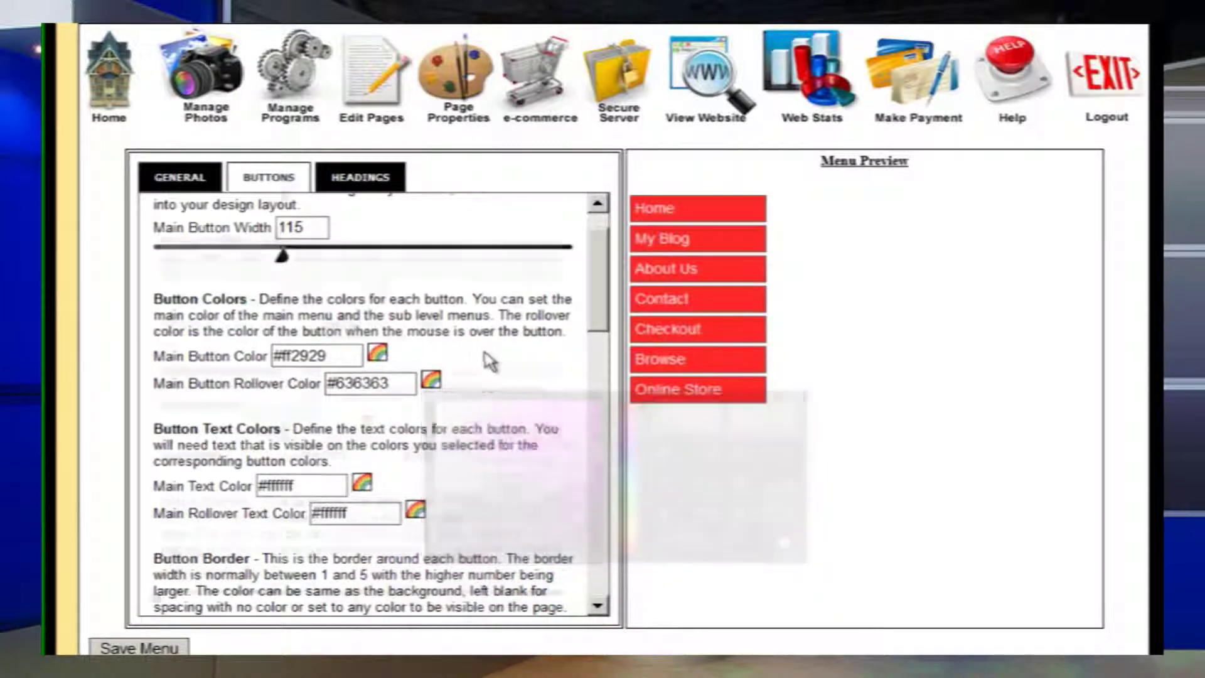
Set the menu button font size to 17 and save the menu
scroll(487, 358, "down", 5)
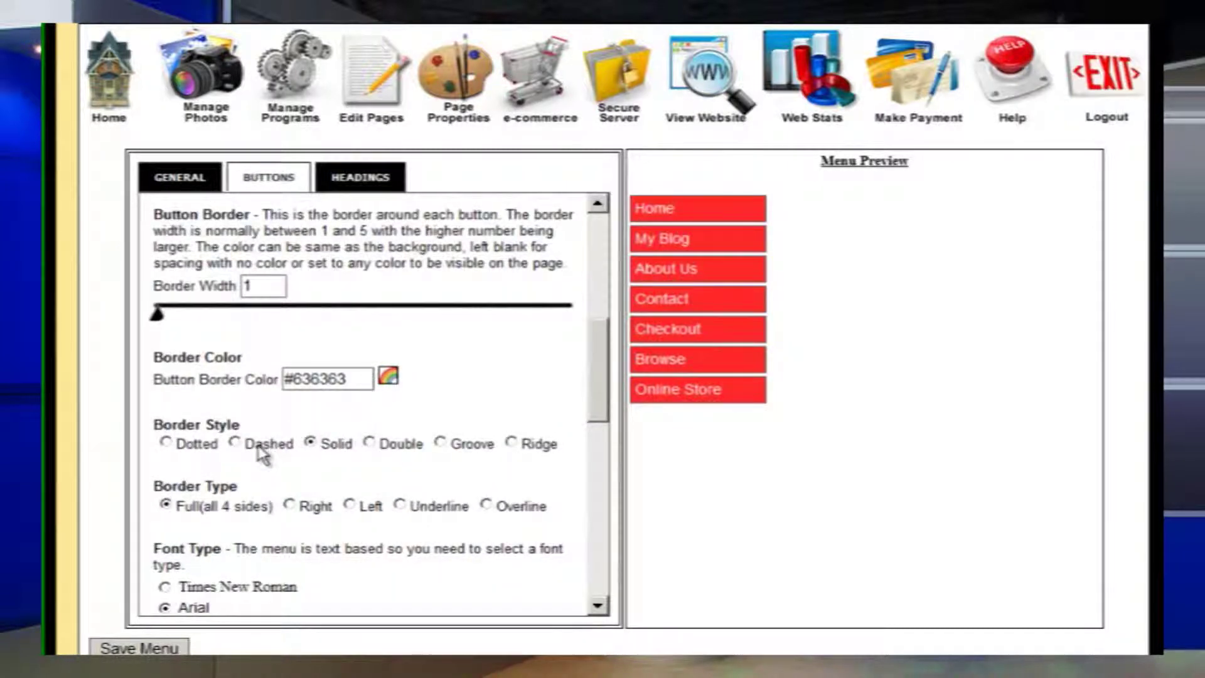
scroll(264, 449, "down", 3)
scroll(263, 455, "down", 2)
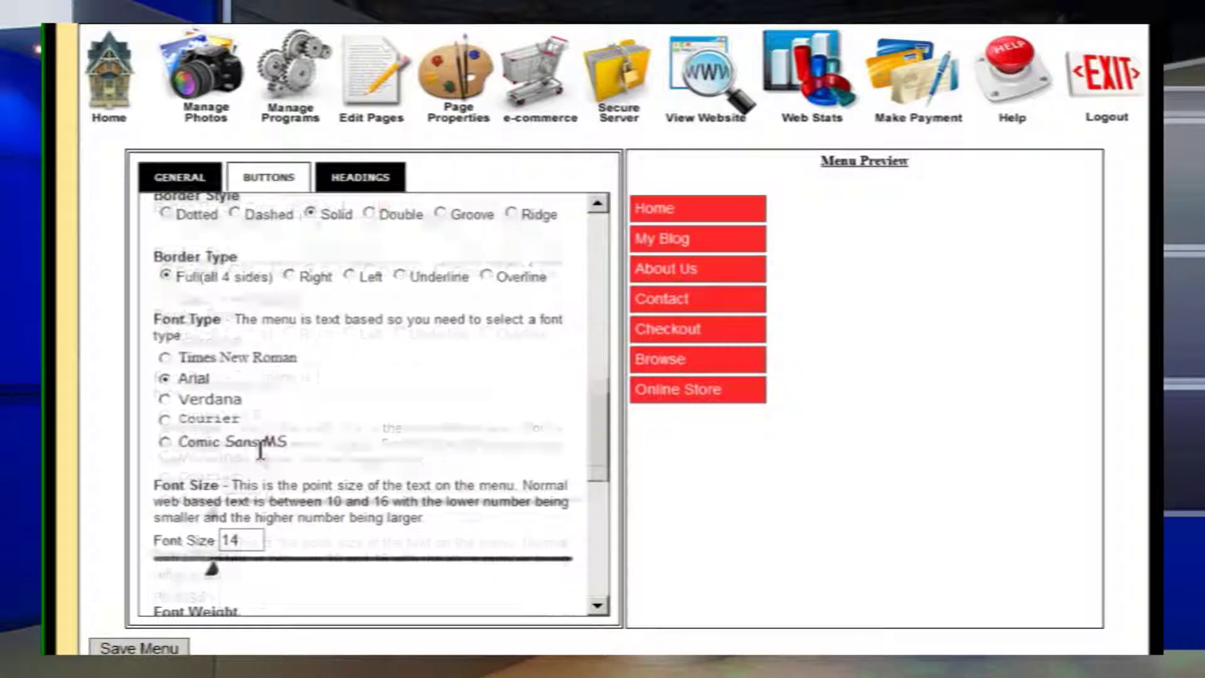
mouse_move(215, 511)
left_mouse_down()
mouse_move(277, 513)
mouse_move(216, 515)
mouse_move(225, 513)
left_mouse_up()
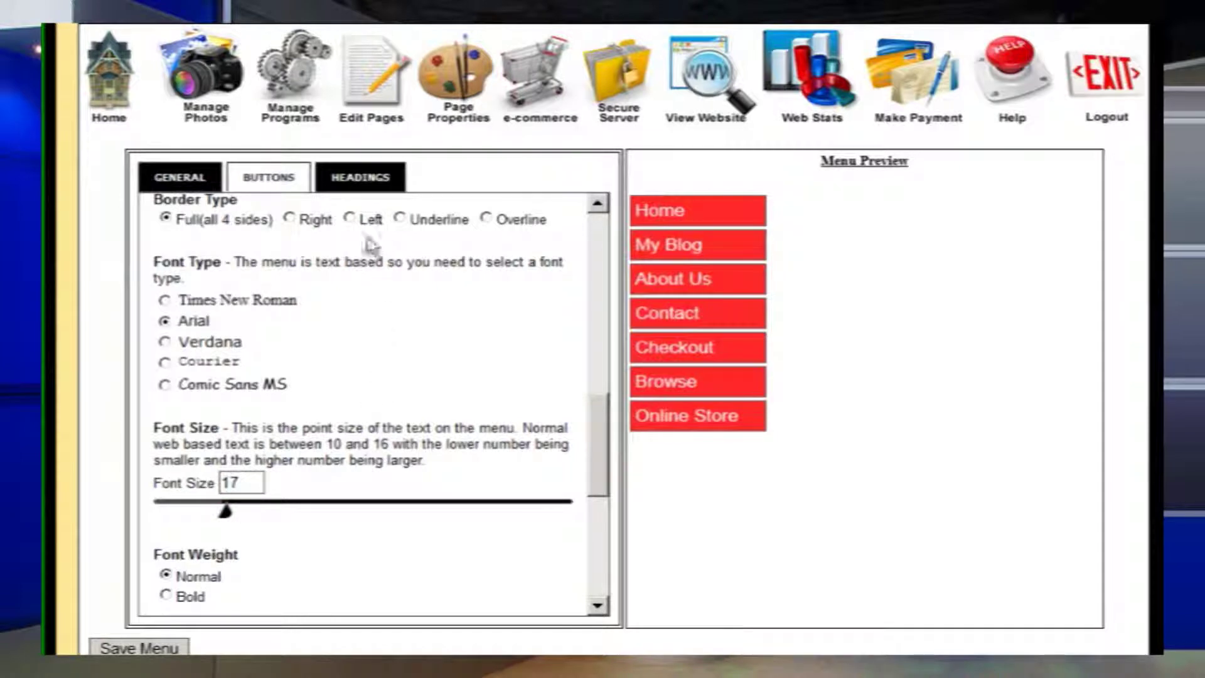
left_click(168, 647)
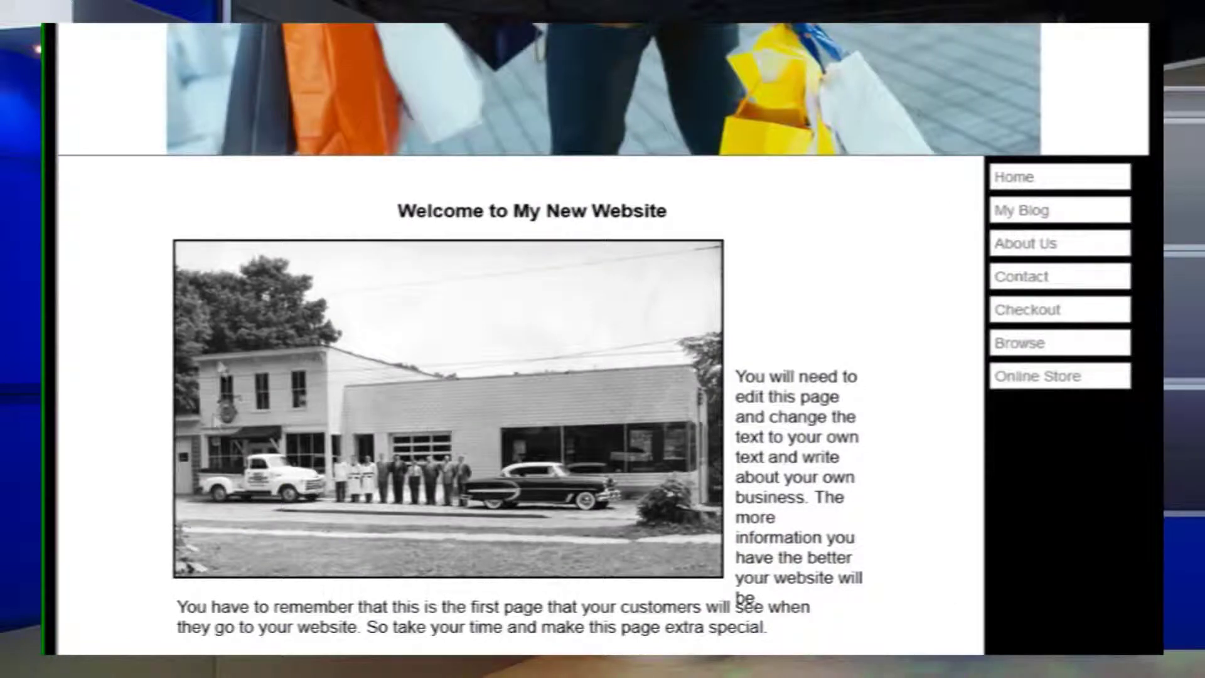
Replace the site's title image with the white pickup truck blank from the new gallery's Automotive category at 1000px
left_click(1076, 188)
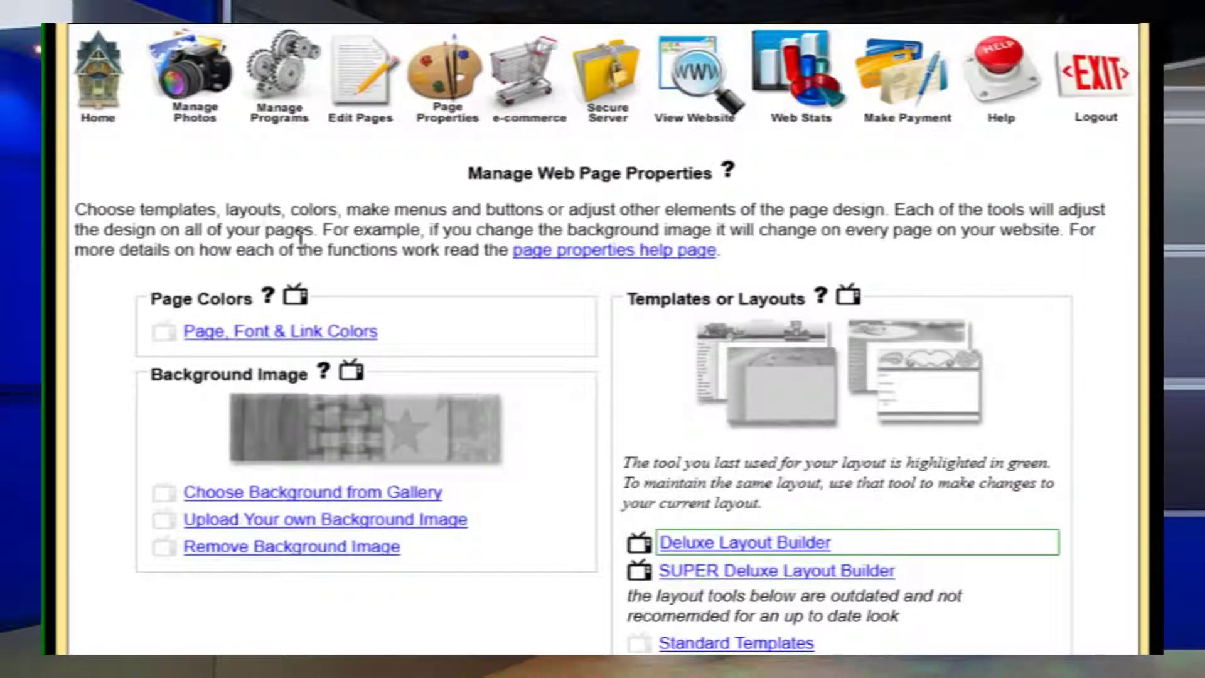
scroll(384, 270, "down", 7)
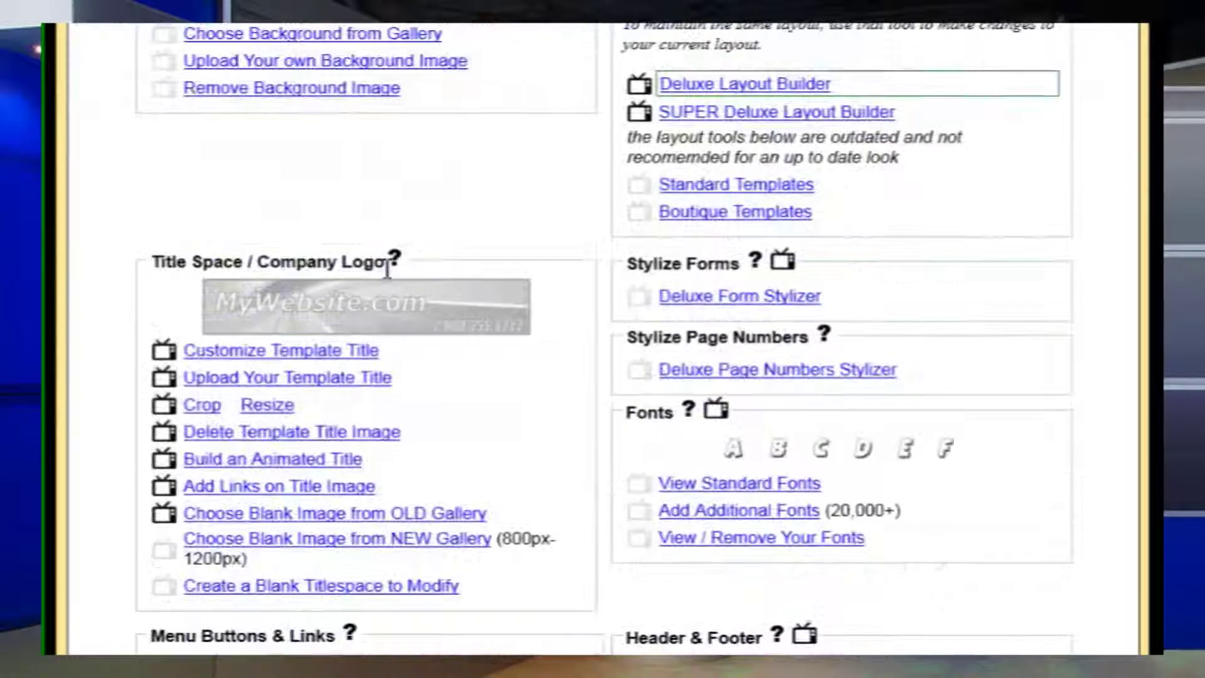
scroll(385, 273, "down", 2)
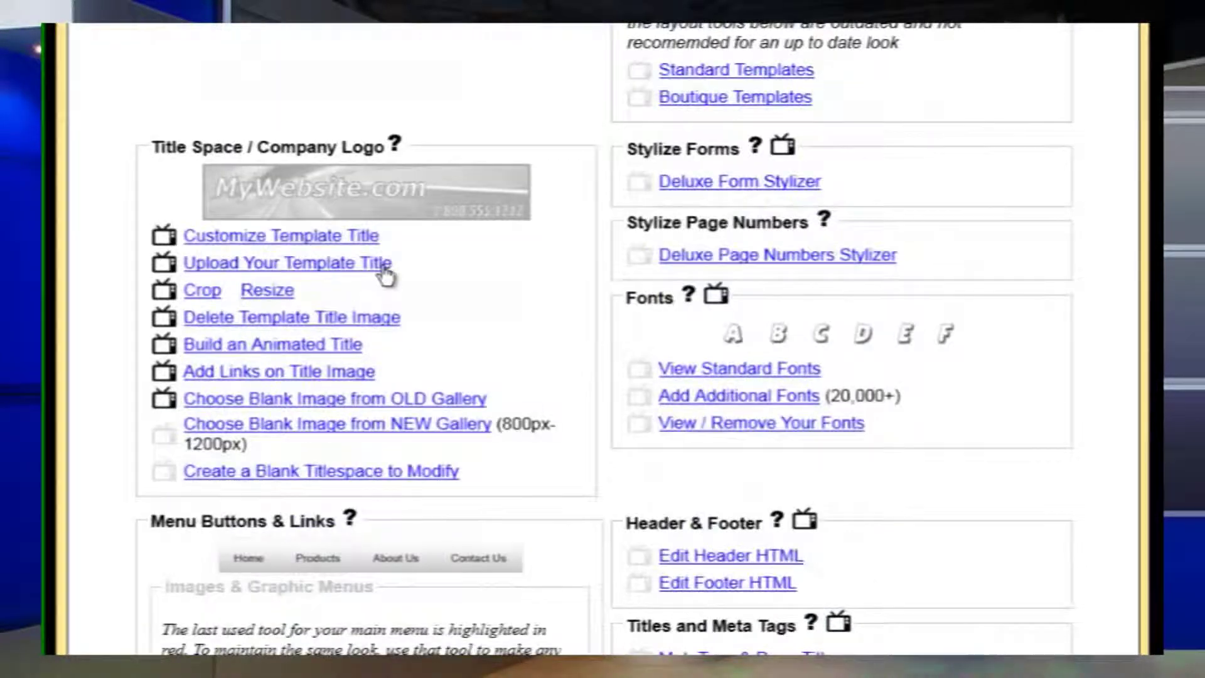
left_click(337, 427)
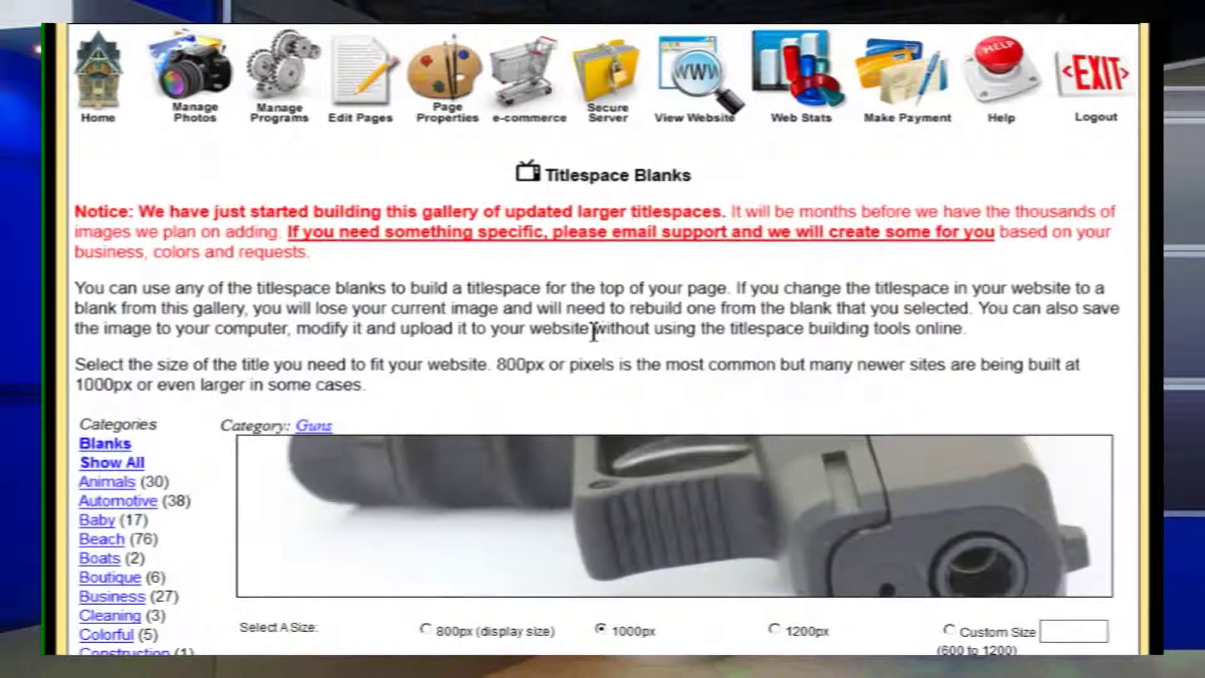
scroll(594, 333, "down", 3)
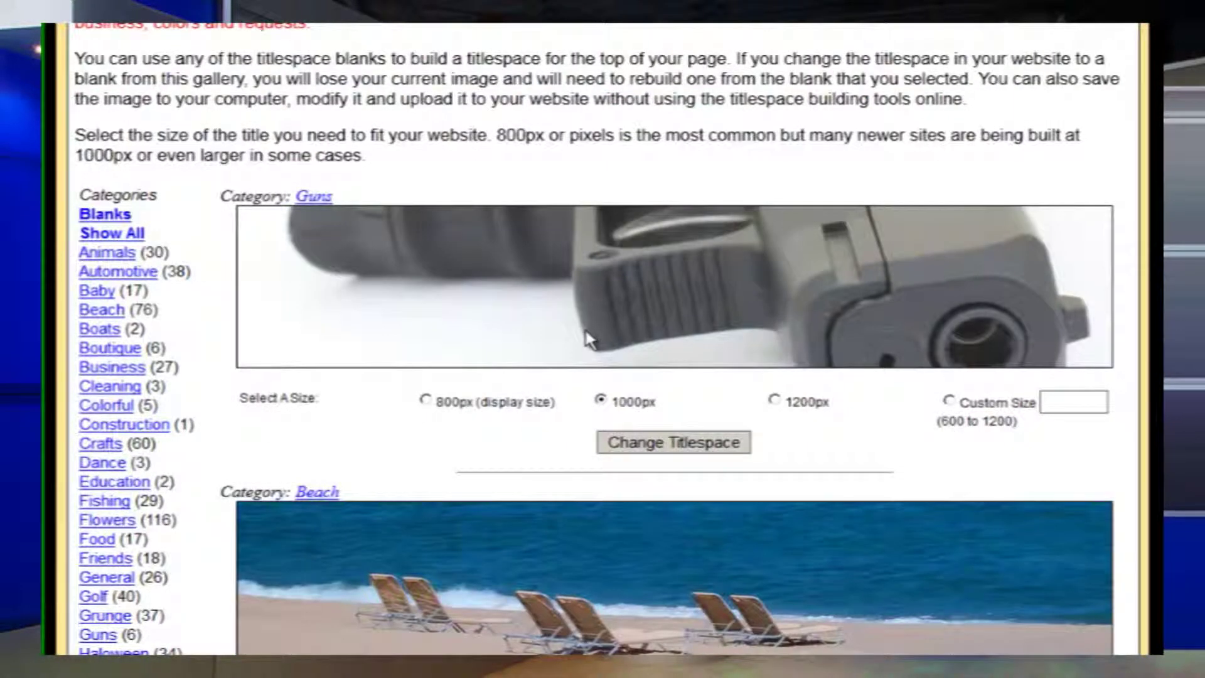
left_click(119, 273)
scroll(390, 352, "down", 6)
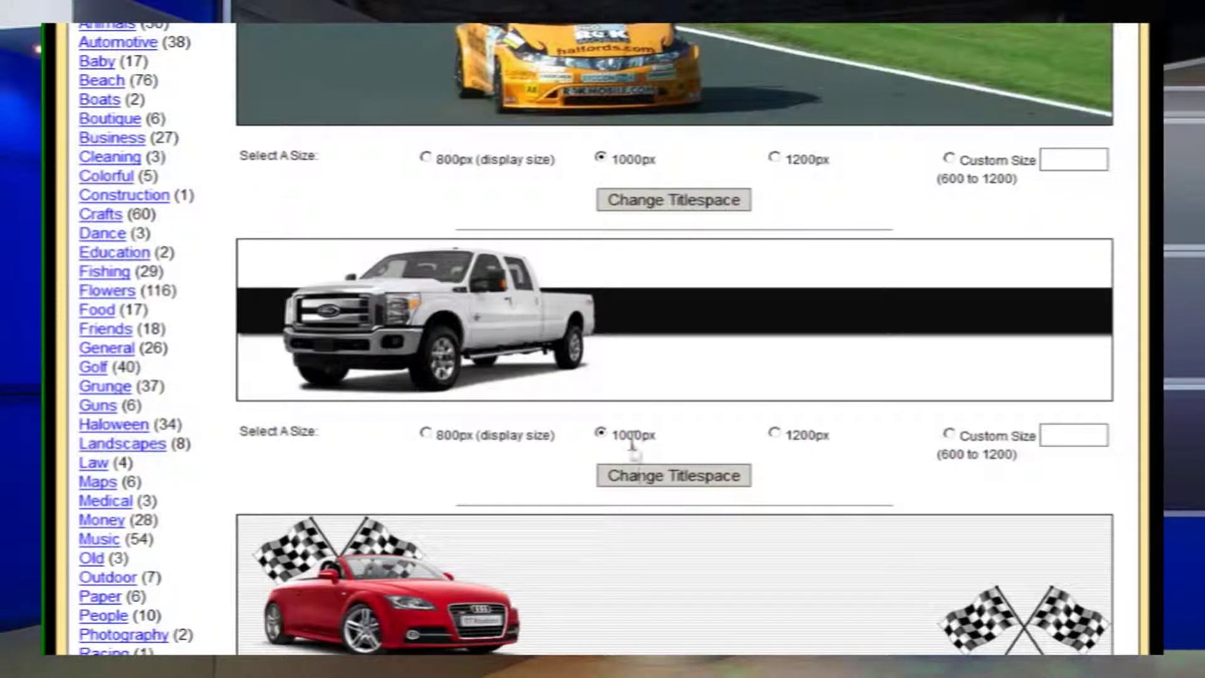
left_click(643, 478)
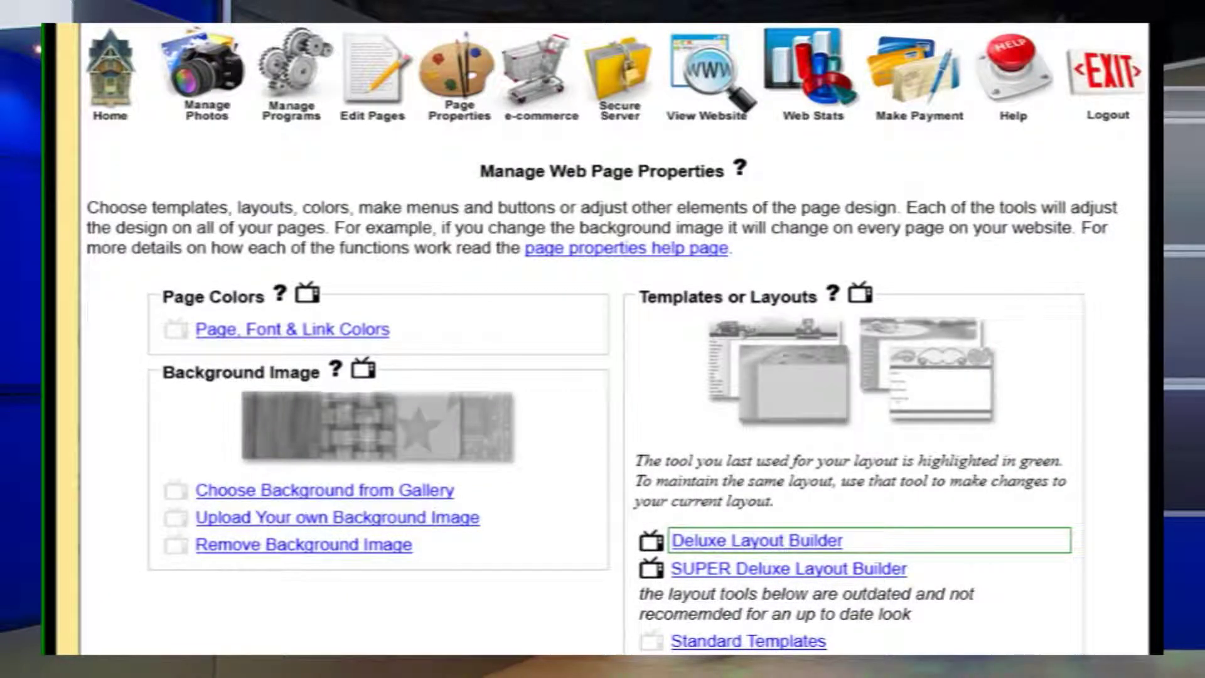
Open the template title for customizing and add the text "My Sample Business" at font size 70
scroll(612, 339, "down", 5)
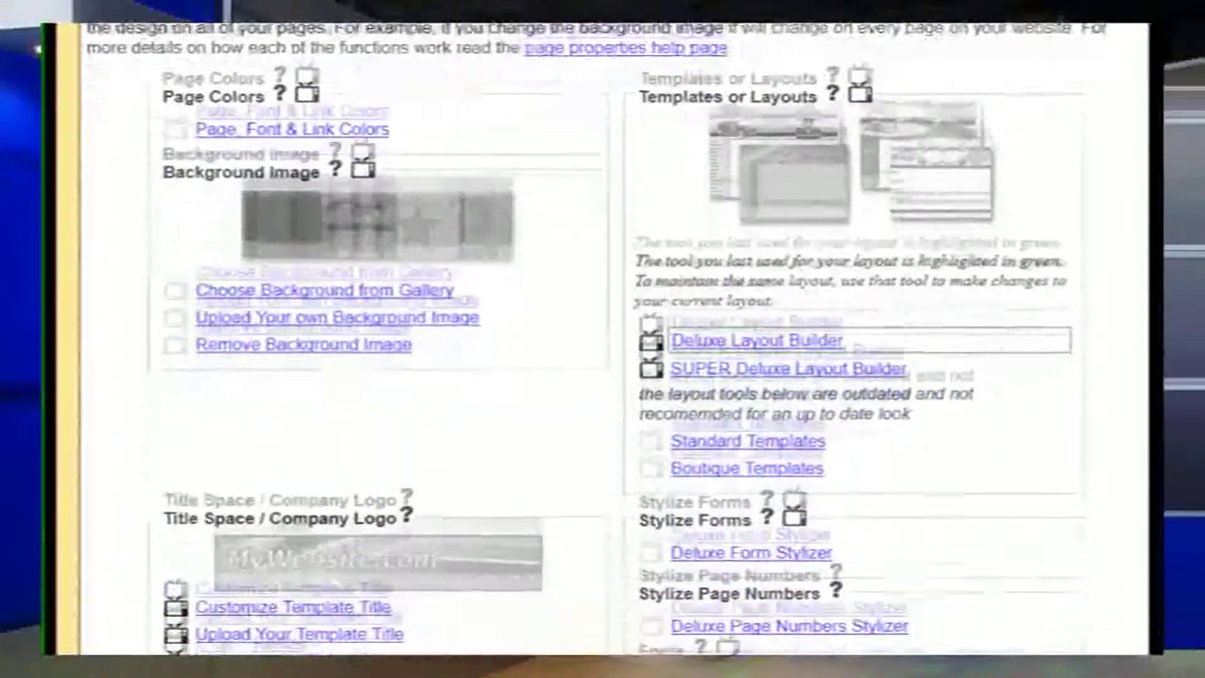
scroll(1139, 329, "down", 5)
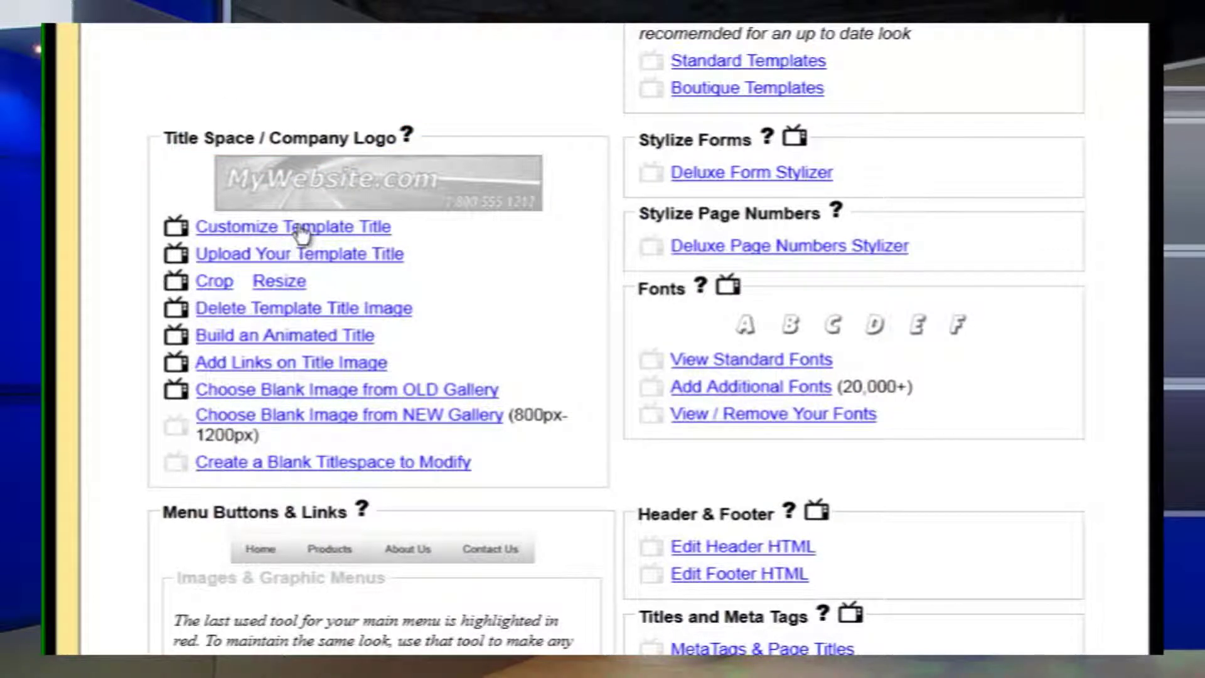
left_click(302, 232)
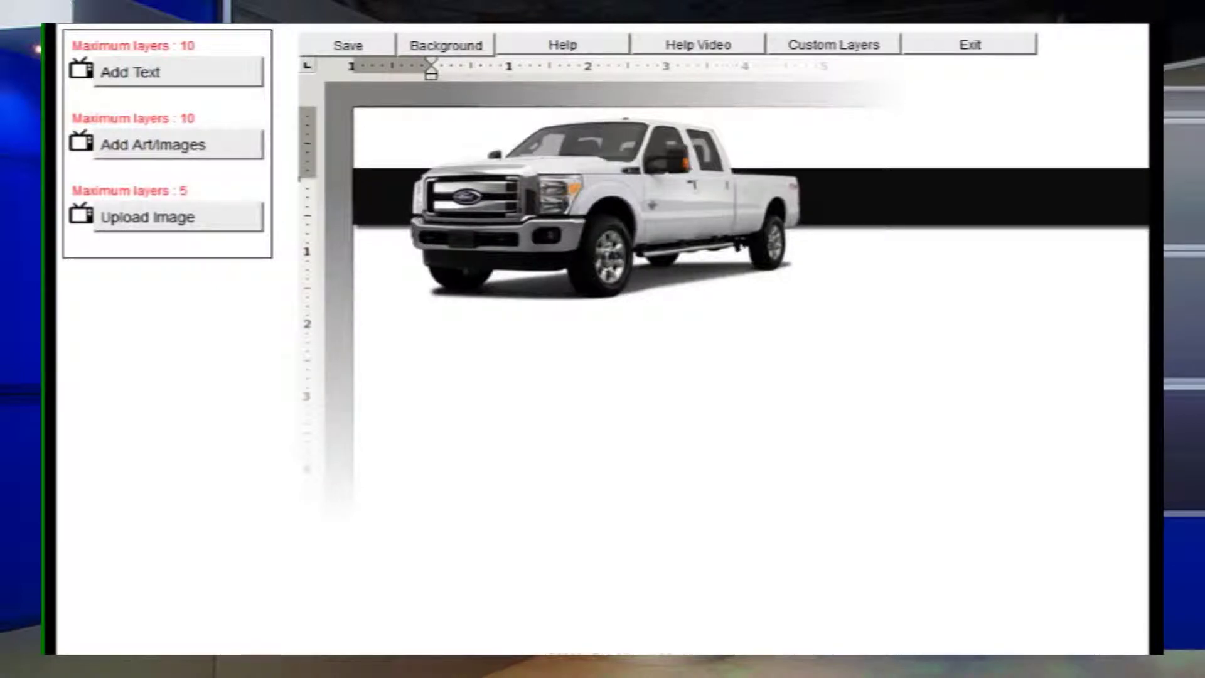
left_click(153, 80)
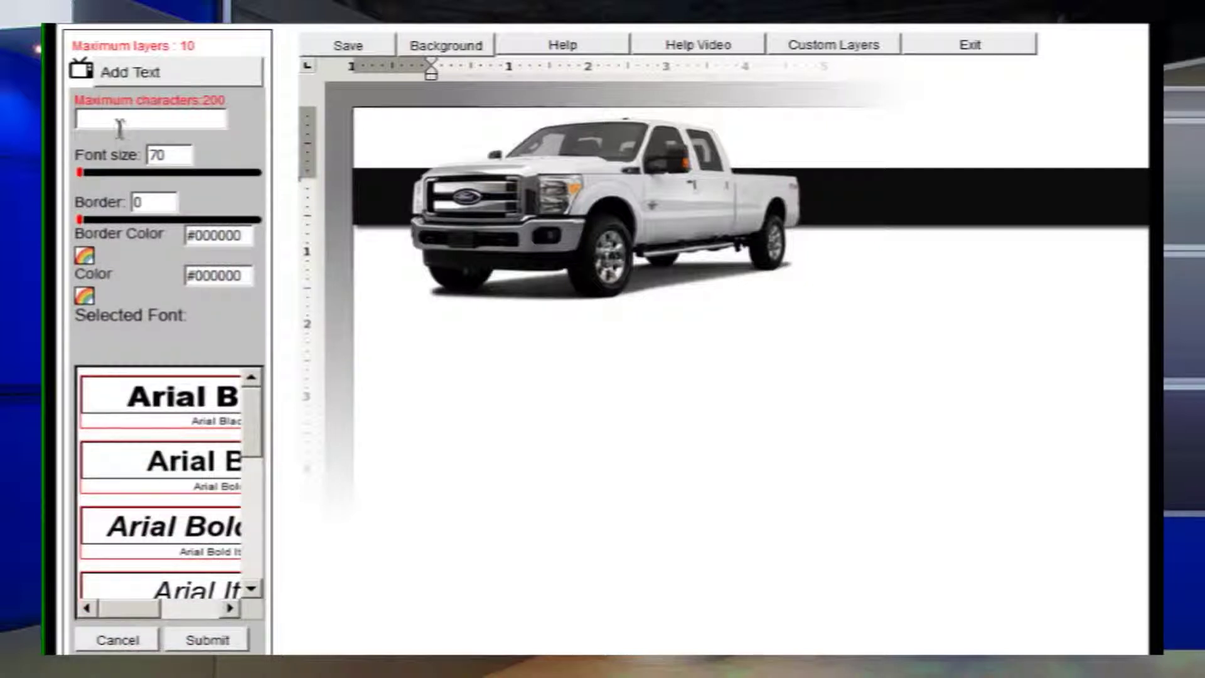
type("My Sampl")
type("e By")
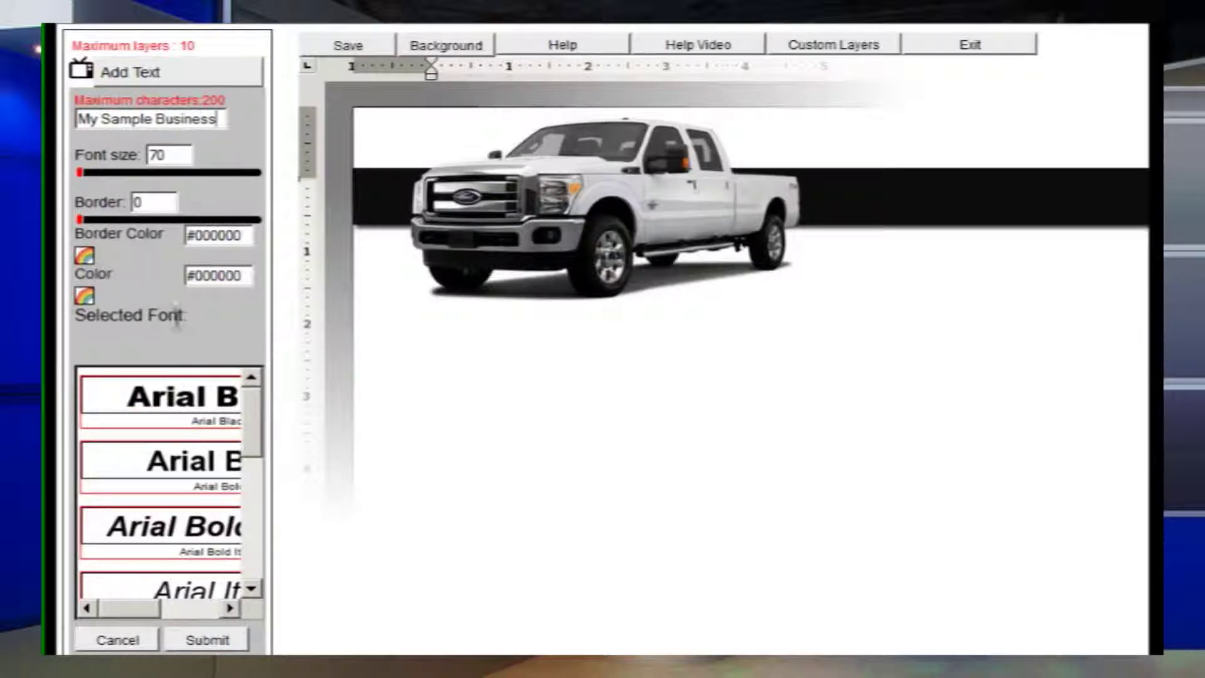
left_click(207, 640)
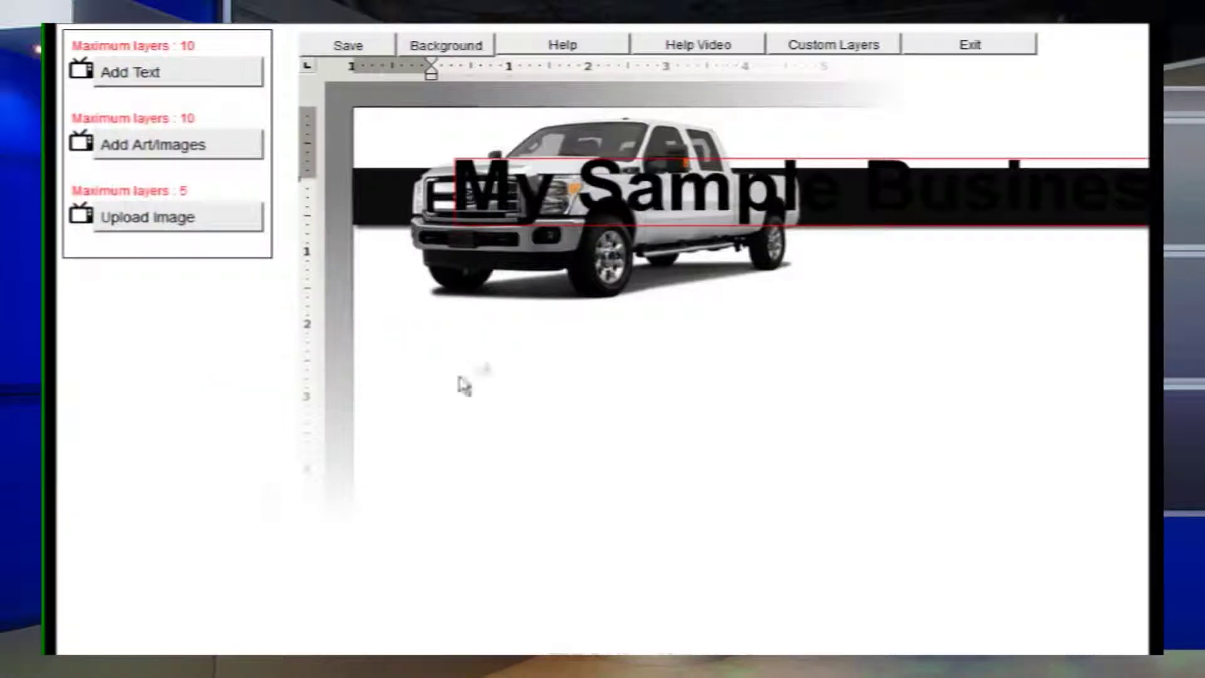
Shrink the title text, place it above the black stripe beside the truck, and save the title image
left_click_drag(558, 213, 492, 377)
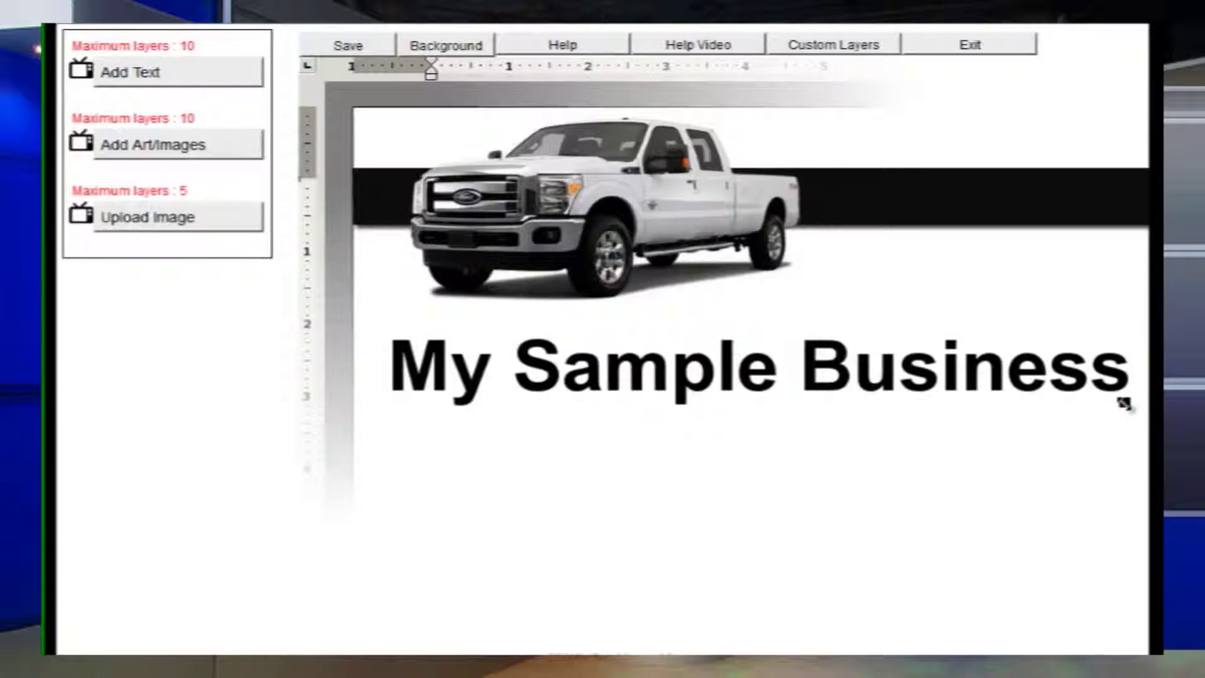
left_click_drag(1123, 404, 894, 371)
left_click_drag(679, 361, 1013, 155)
left_click(908, 341)
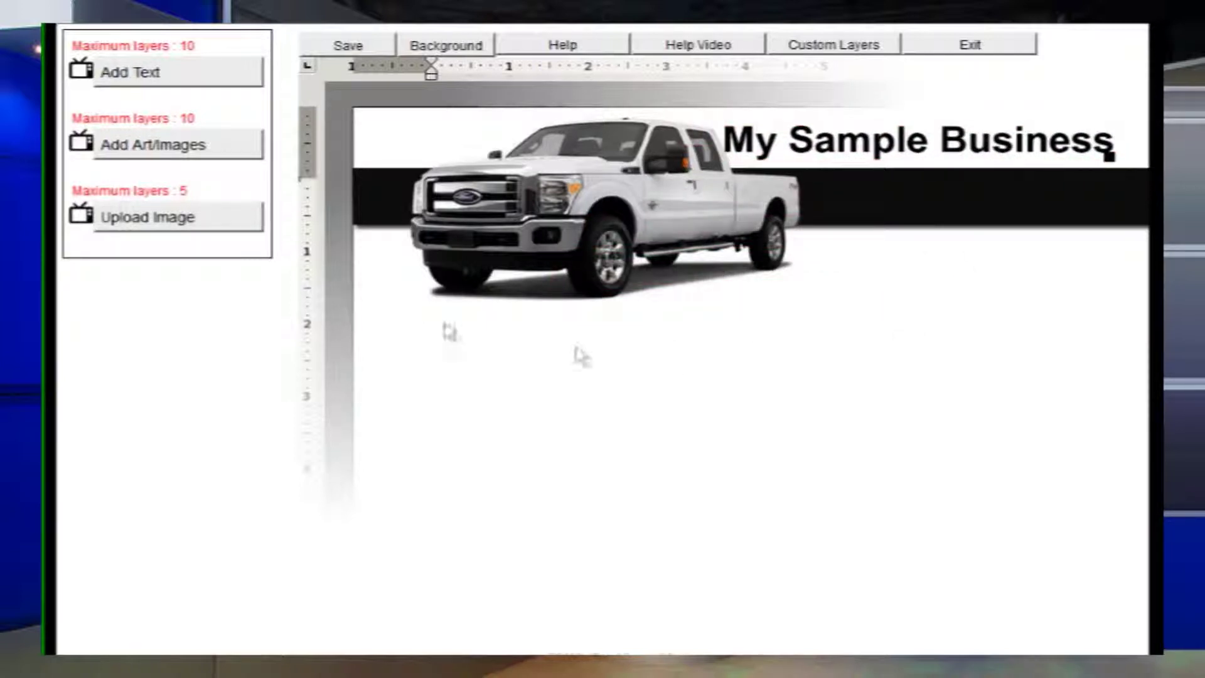
left_click(355, 50)
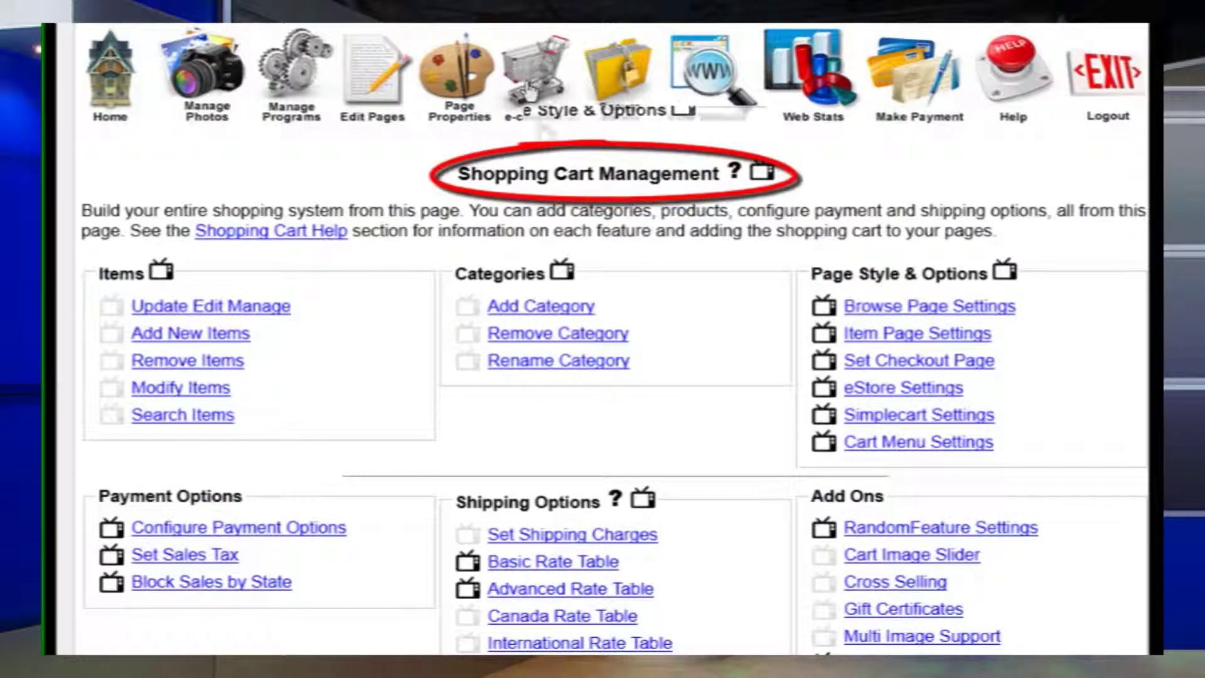
Open the Broken VCR item's text for modification from the shopping cart item list and look through its form
left_click(572, 307)
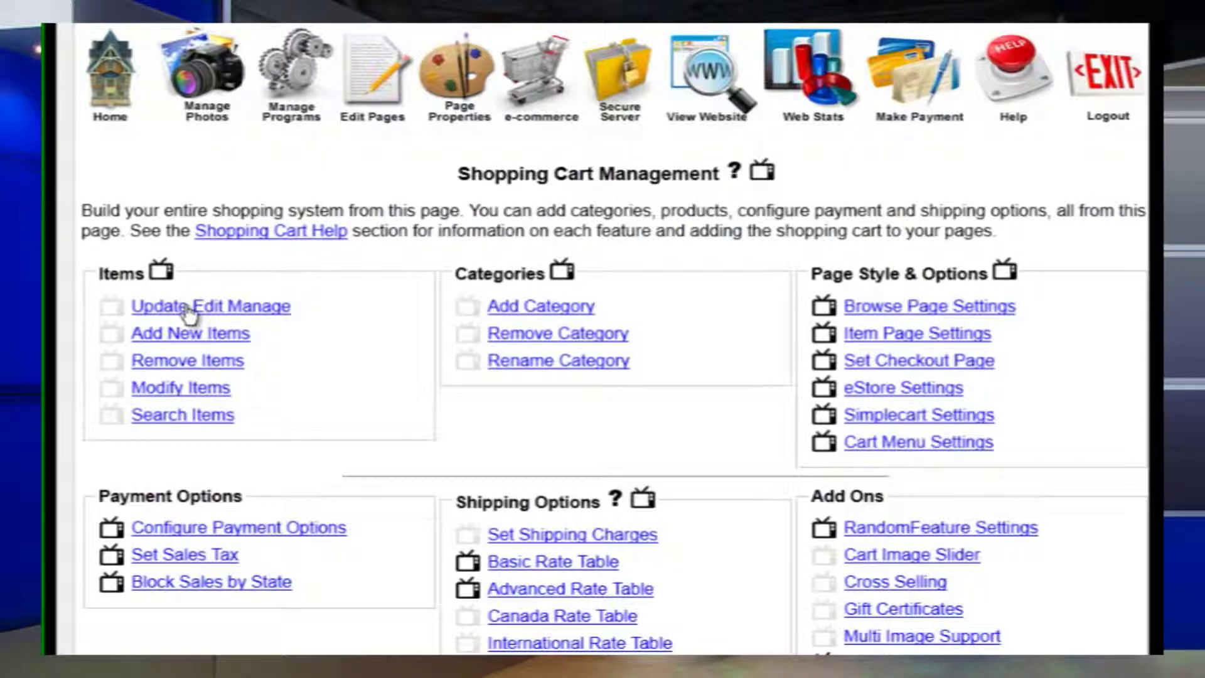
left_click(188, 307)
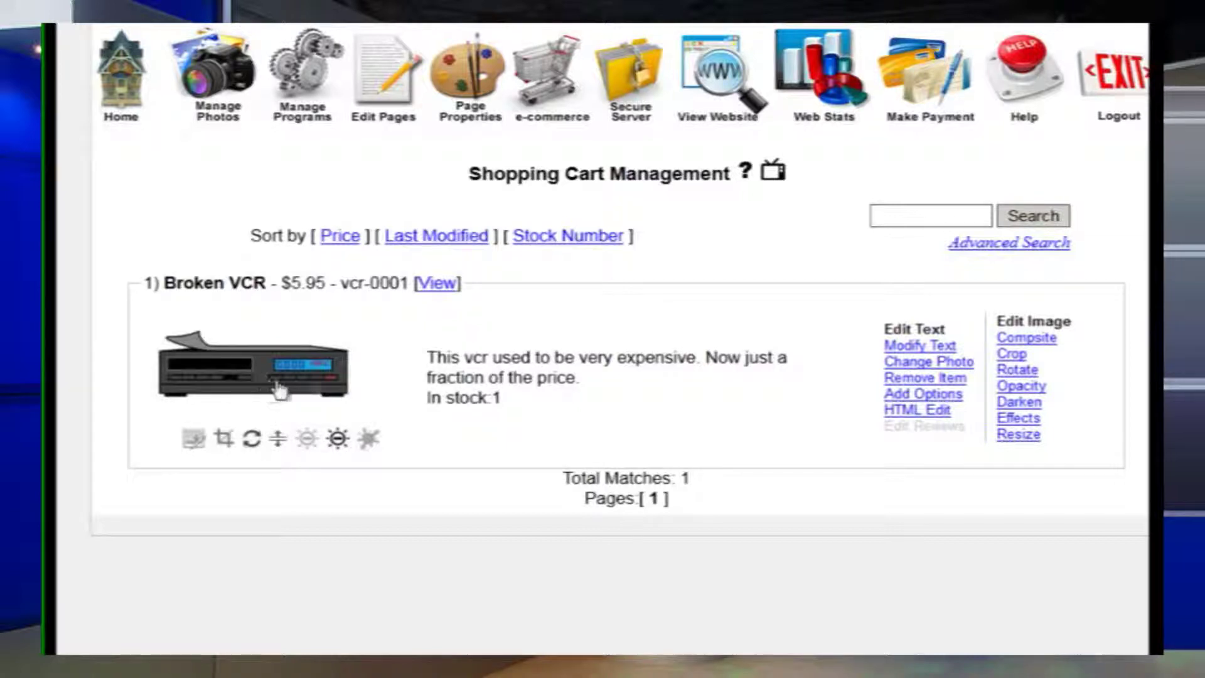
left_click(920, 346)
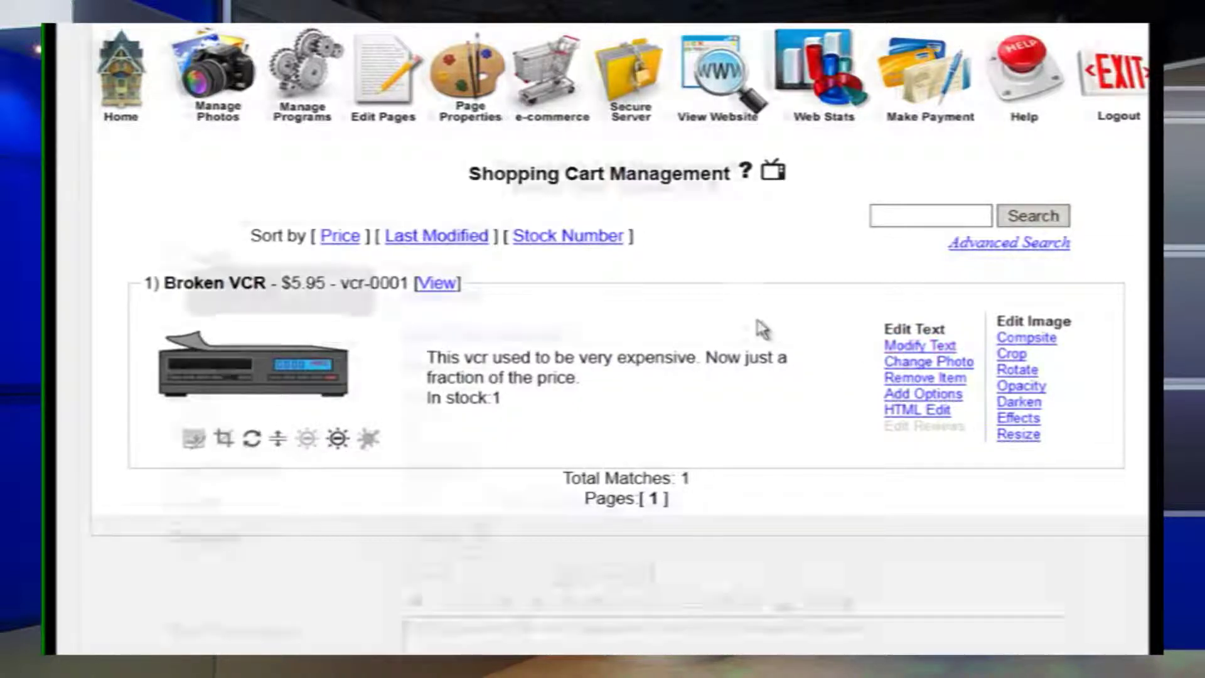
scroll(758, 331, "down", 10)
scroll(761, 337, "down", 3)
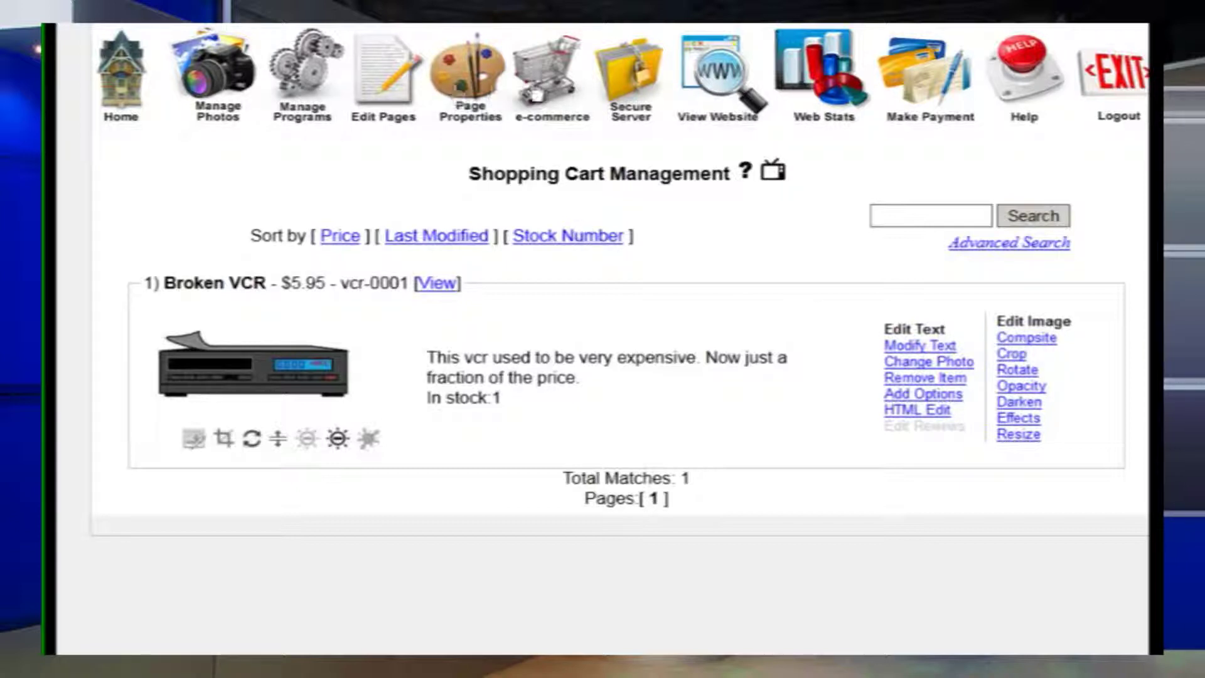
Look through the Shopping Cart Management options, including add-ons, product options and advanced inventory management
left_click(549, 81)
scroll(716, 306, "down", 2)
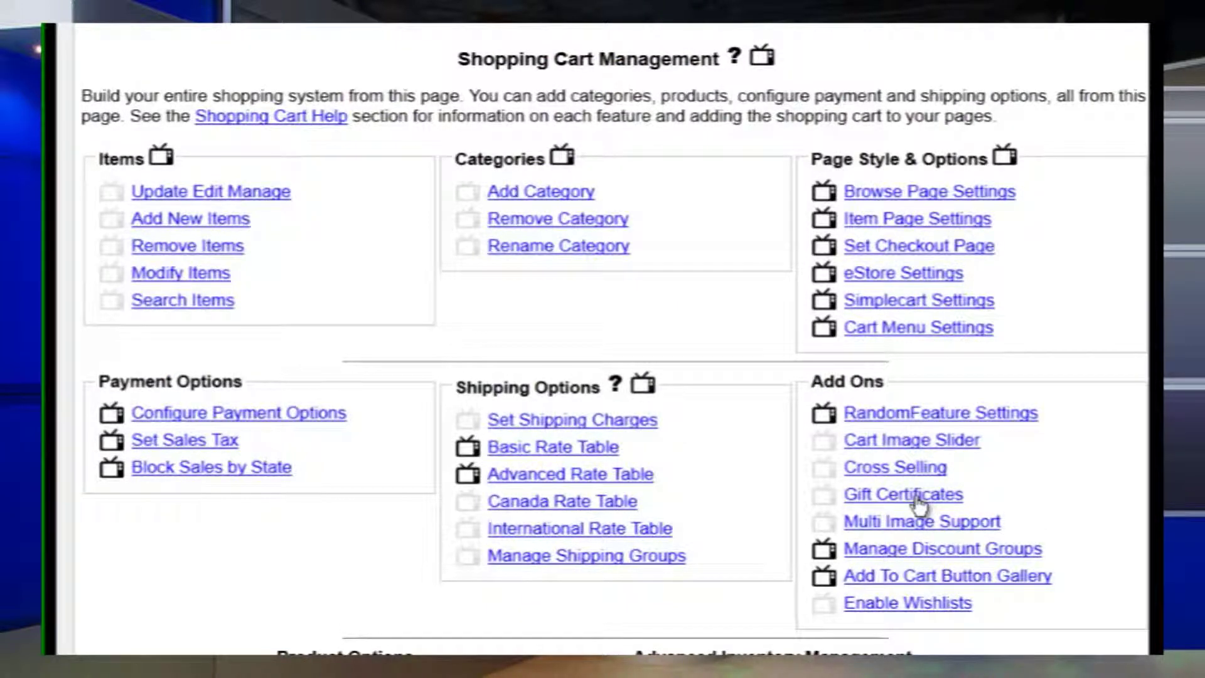
scroll(917, 502, "down", 2)
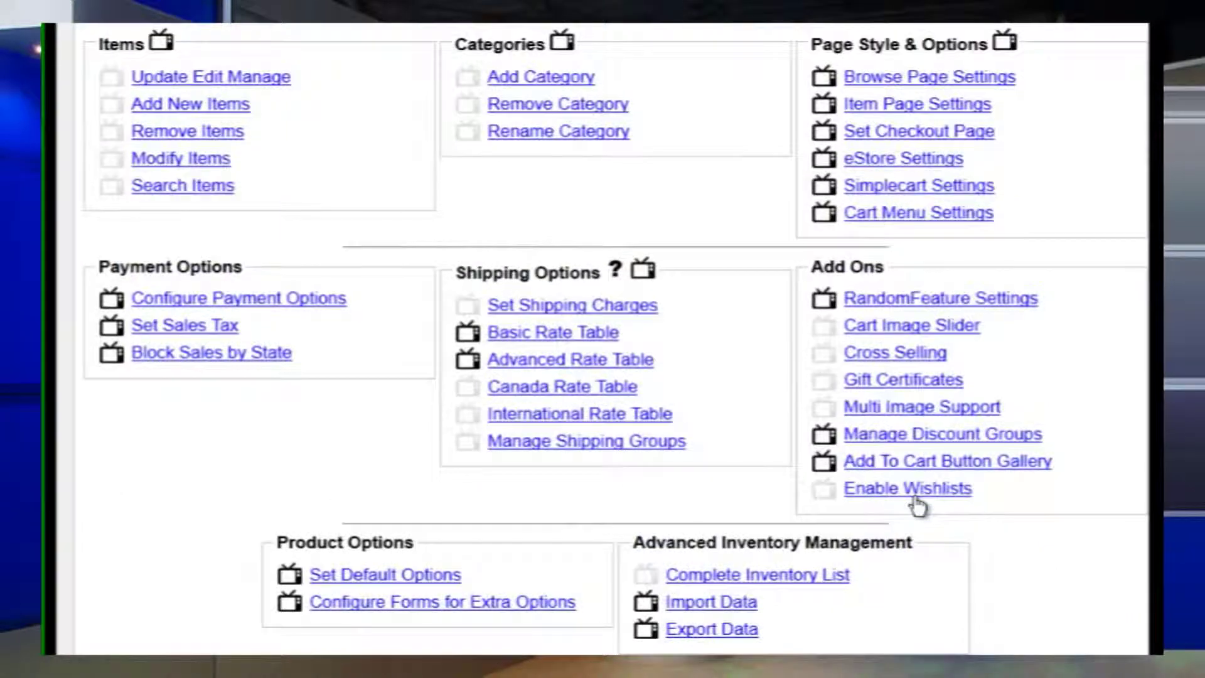
scroll(916, 505, "up", 4)
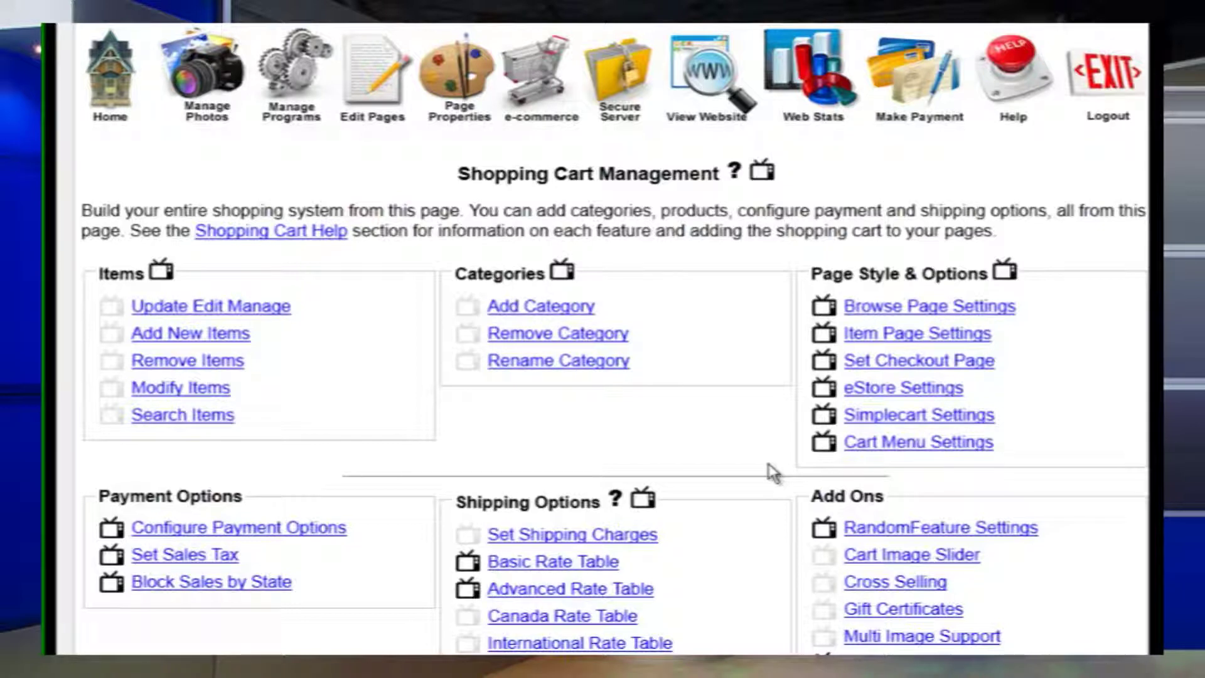
Look over the list of editable website pages and view the Browse page on the live site
left_click(372, 93)
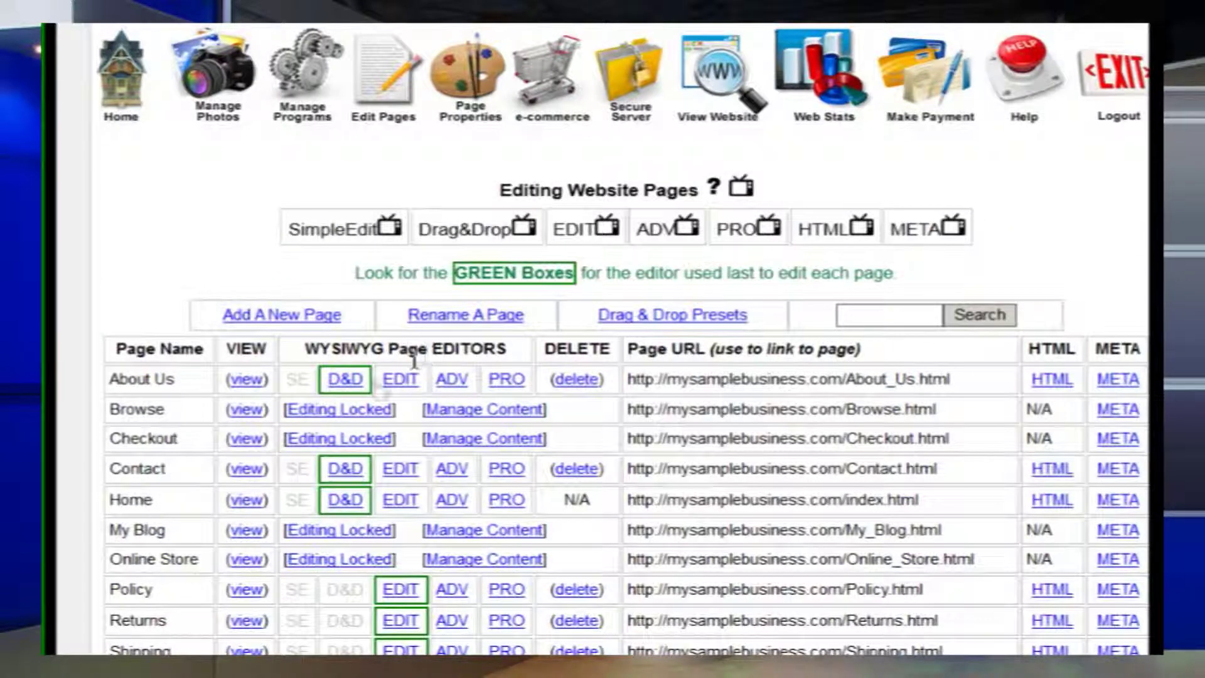
mouse_move(339, 414)
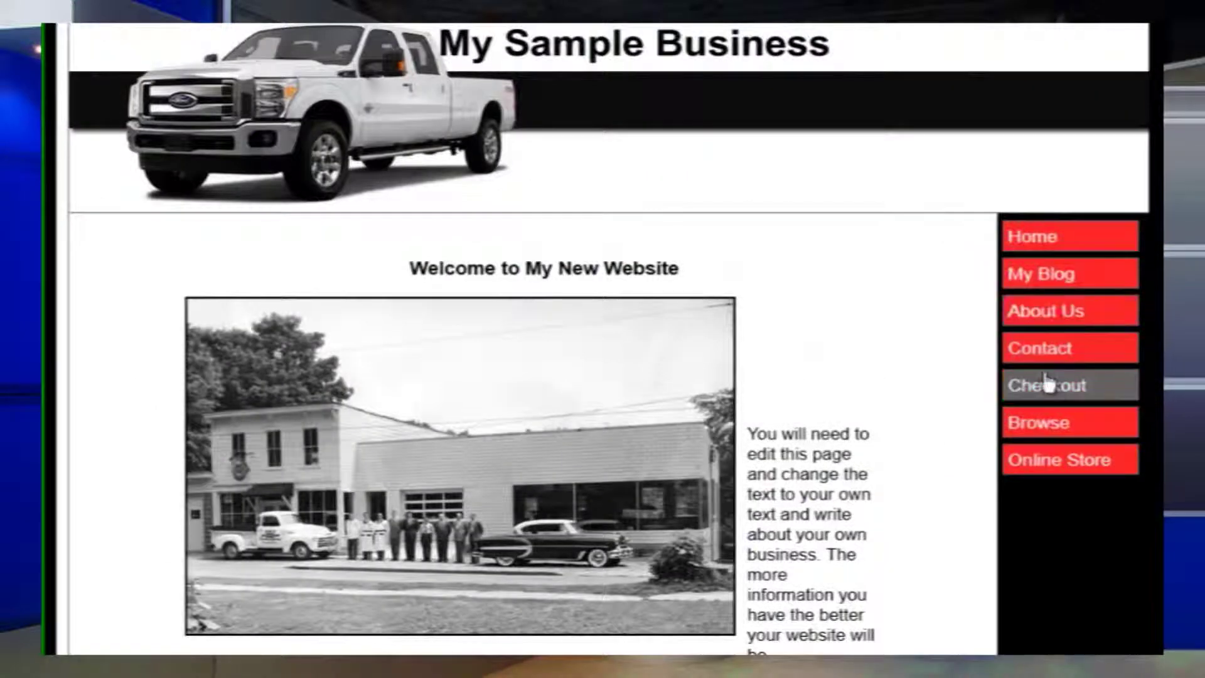
left_click(1065, 423)
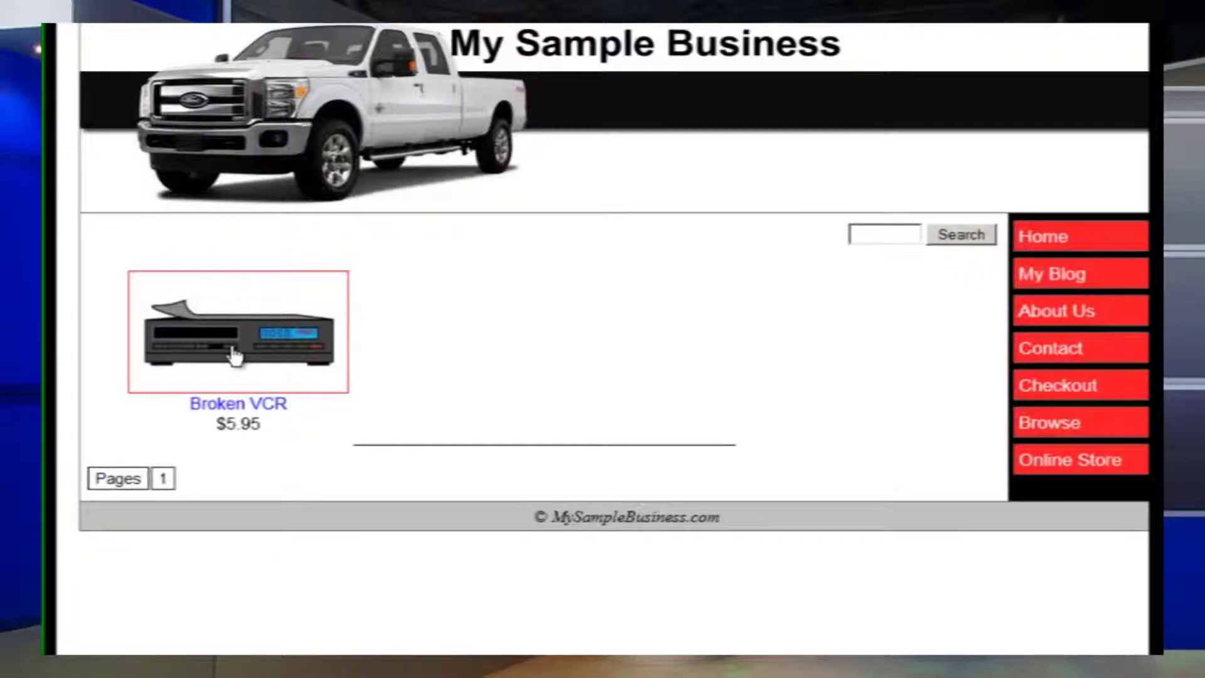